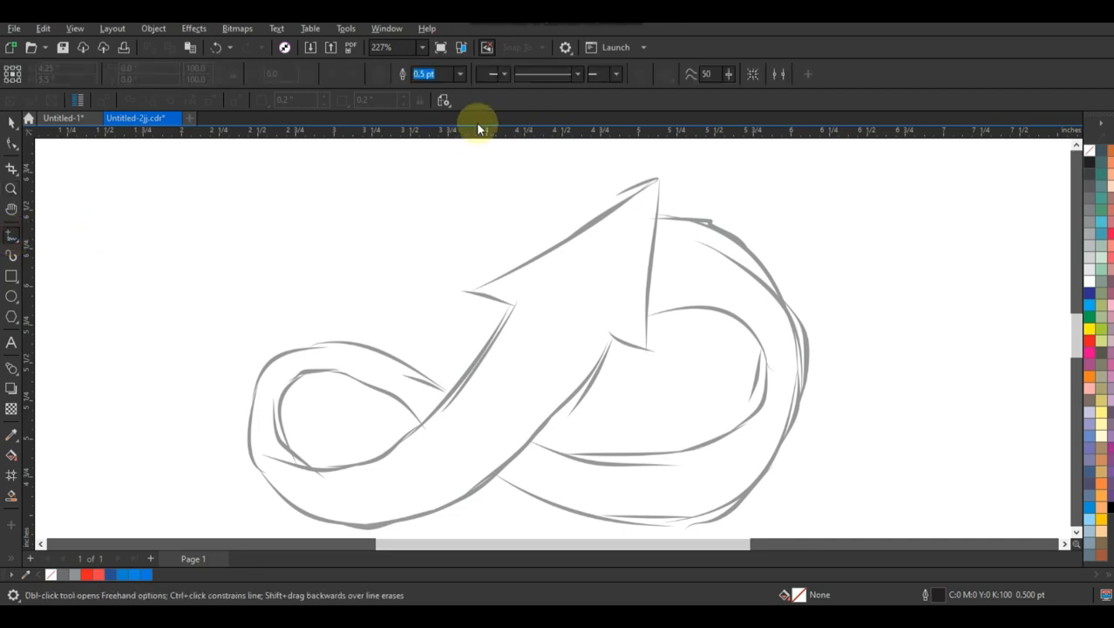
# Step: Set the default outline width for new graphic objects in the document to 2.0 pt
pyautogui.click(455, 75)
pyautogui.click(424, 153)
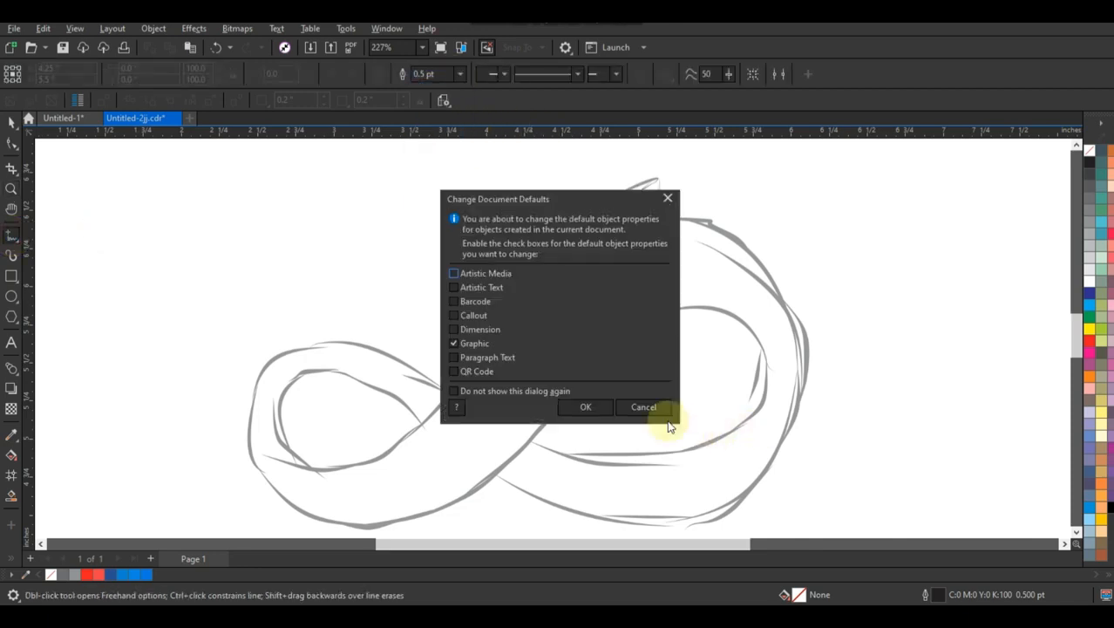
pyautogui.click(610, 405)
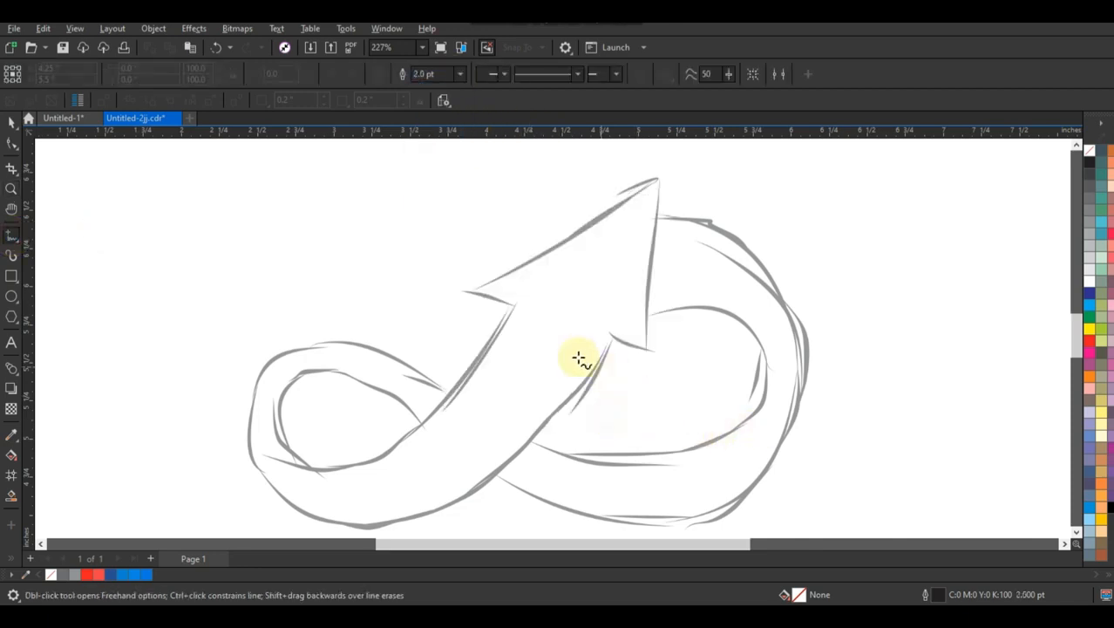
# Step: Trace the arrow as a closed six-node outline of straight lines over the sketch, about 2.7 in wide and 1.8 in tall
pyautogui.click(515, 308)
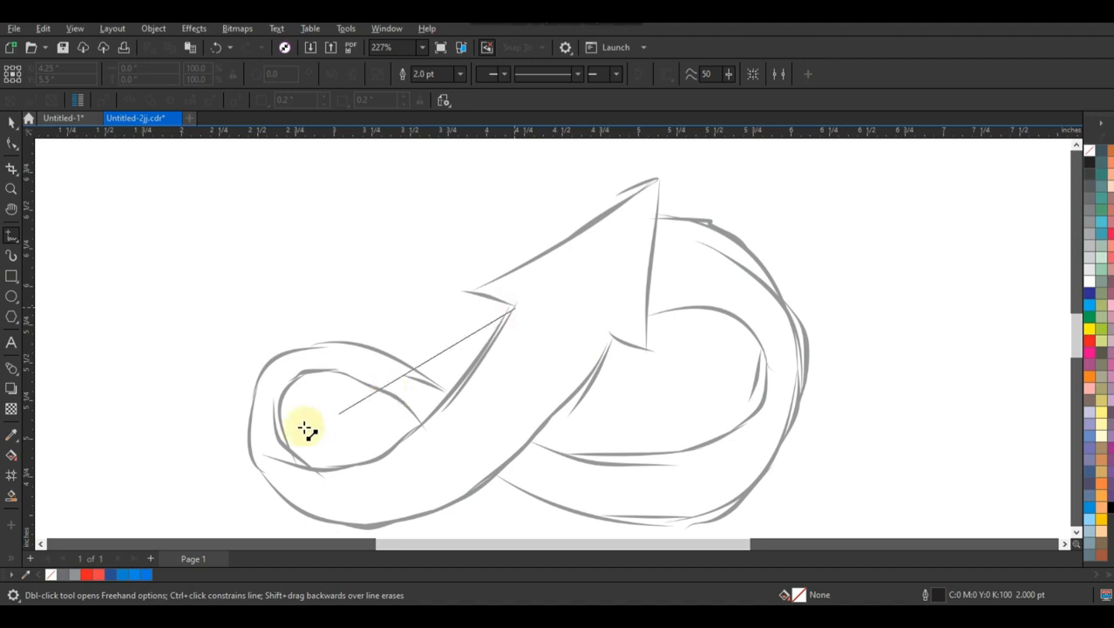
pyautogui.click(250, 454)
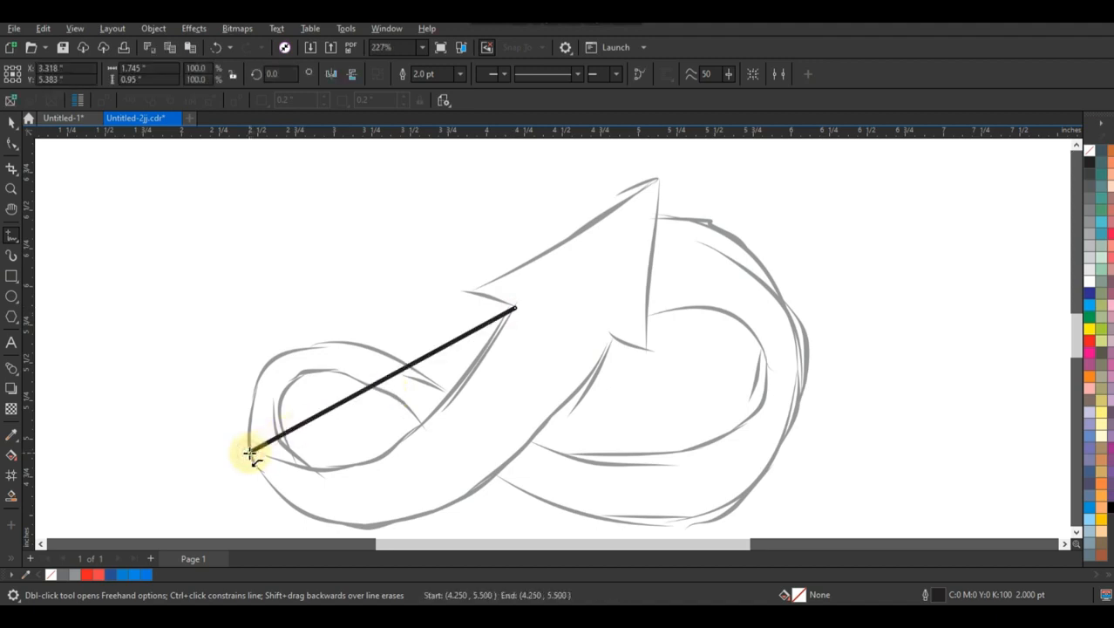
pyautogui.click(613, 341)
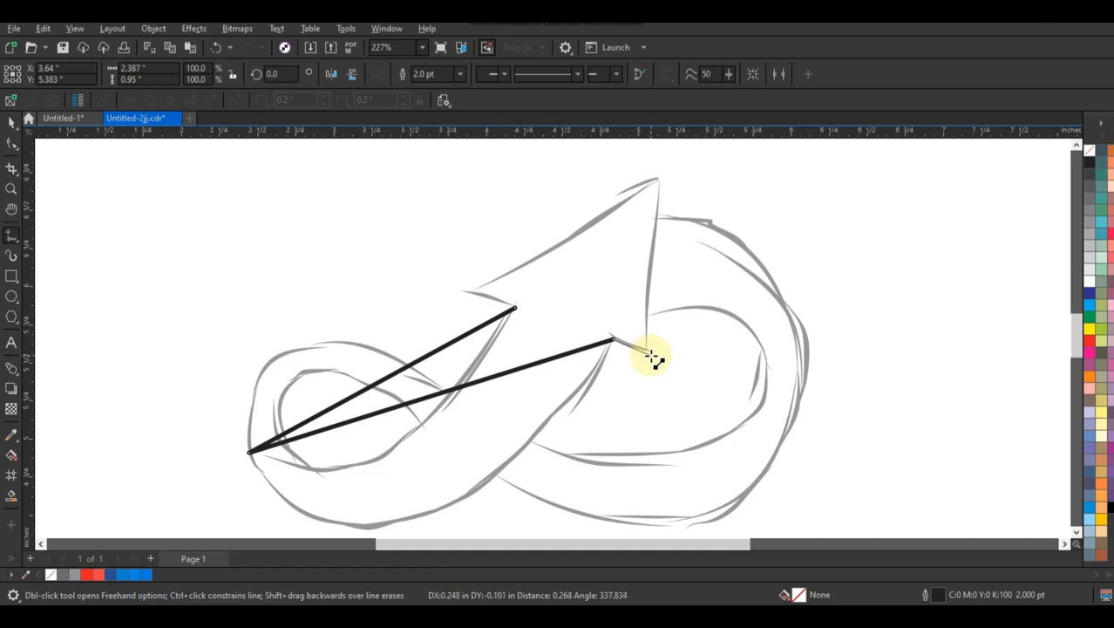
pyautogui.click(651, 354)
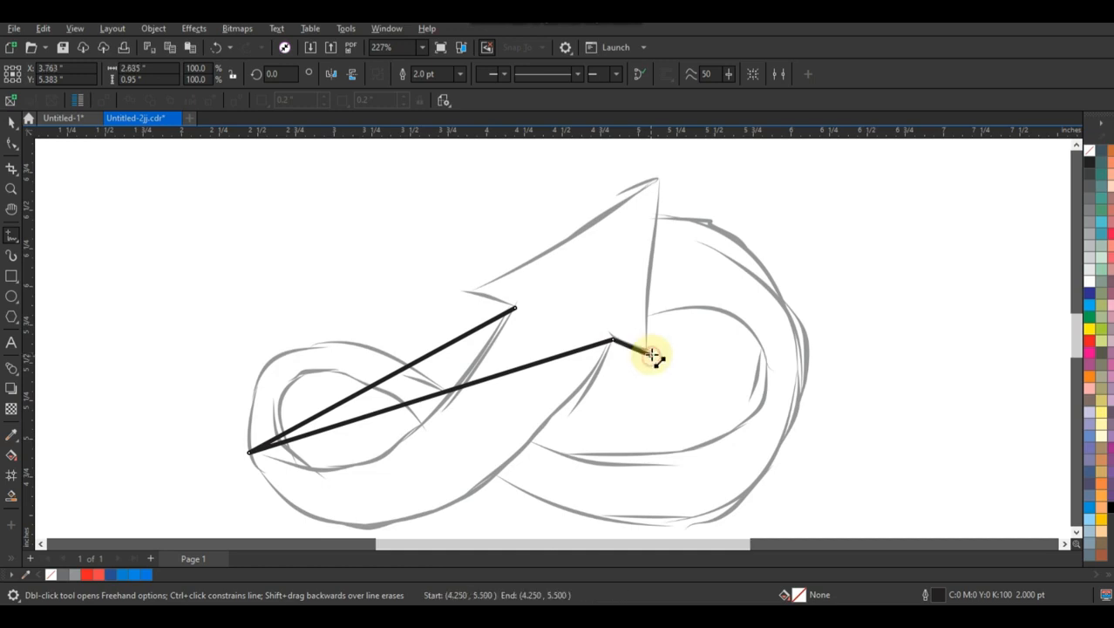
pyautogui.click(661, 178)
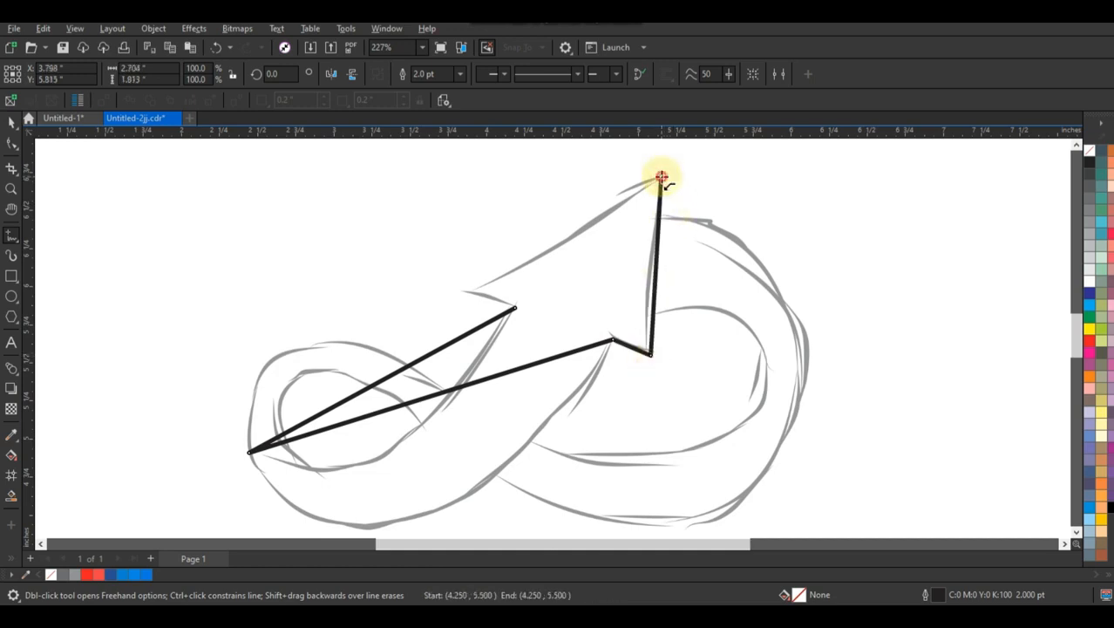
pyautogui.click(471, 288)
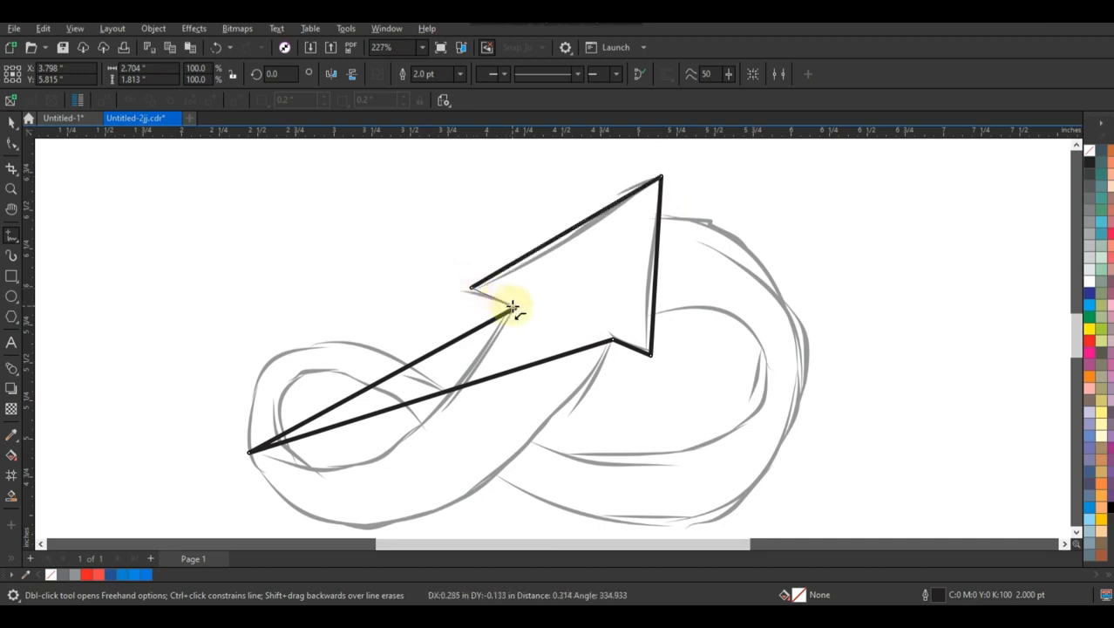
pyautogui.click(514, 307)
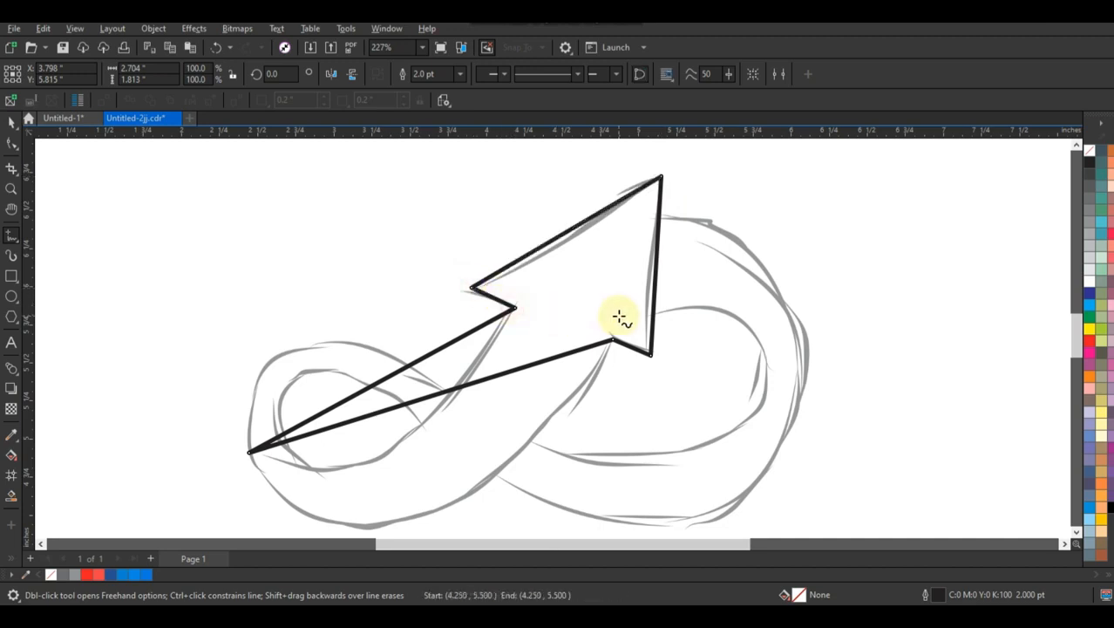
# Step: Convert the arrow outline's segments to curves and bend the tail's lower edge to follow the sketch
pyautogui.click(10, 145)
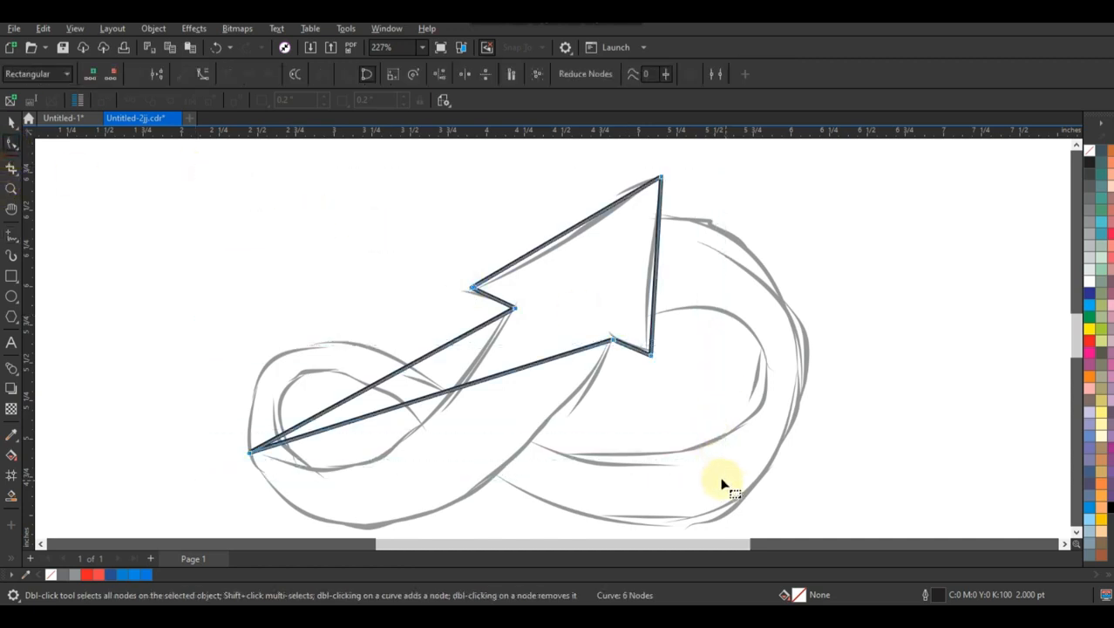
pyautogui.click(205, 75)
pyautogui.moveTo(607, 369); pyautogui.dragTo(605, 371)
pyautogui.moveTo(493, 381); pyautogui.dragTo(534, 438)
pyautogui.moveTo(370, 422); pyautogui.dragTo(361, 470)
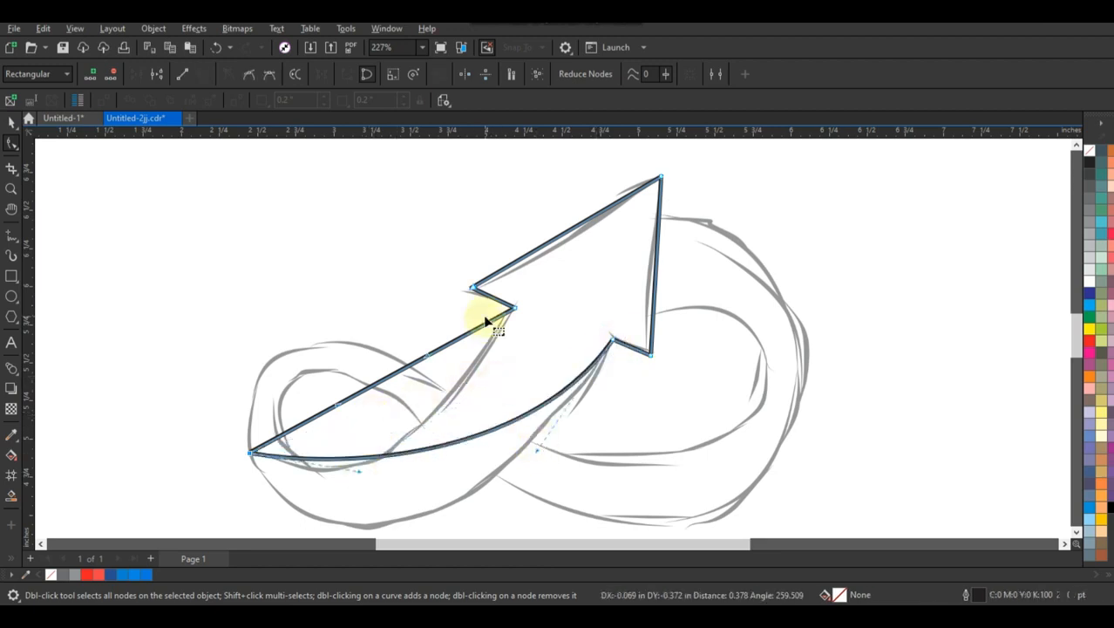
pyautogui.scroll(-1, 486, 316)
pyautogui.moveTo(425, 399); pyautogui.dragTo(397, 436)
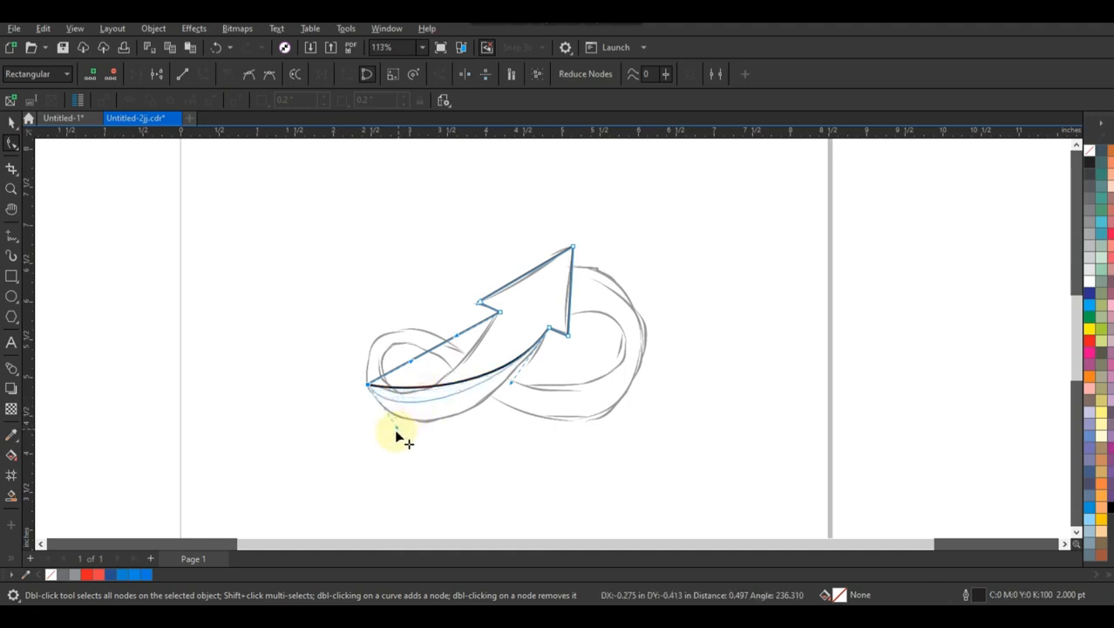
pyautogui.moveTo(525, 404); pyautogui.dragTo(485, 440)
pyautogui.moveTo(392, 436); pyautogui.dragTo(392, 441)
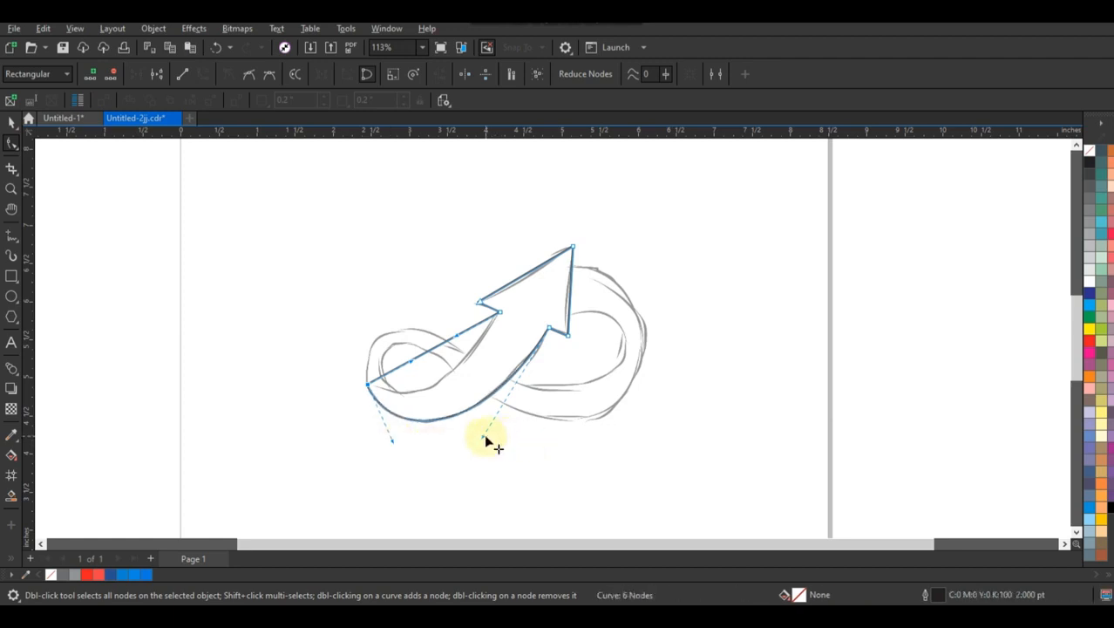
pyautogui.moveTo(483, 437); pyautogui.dragTo(479, 437)
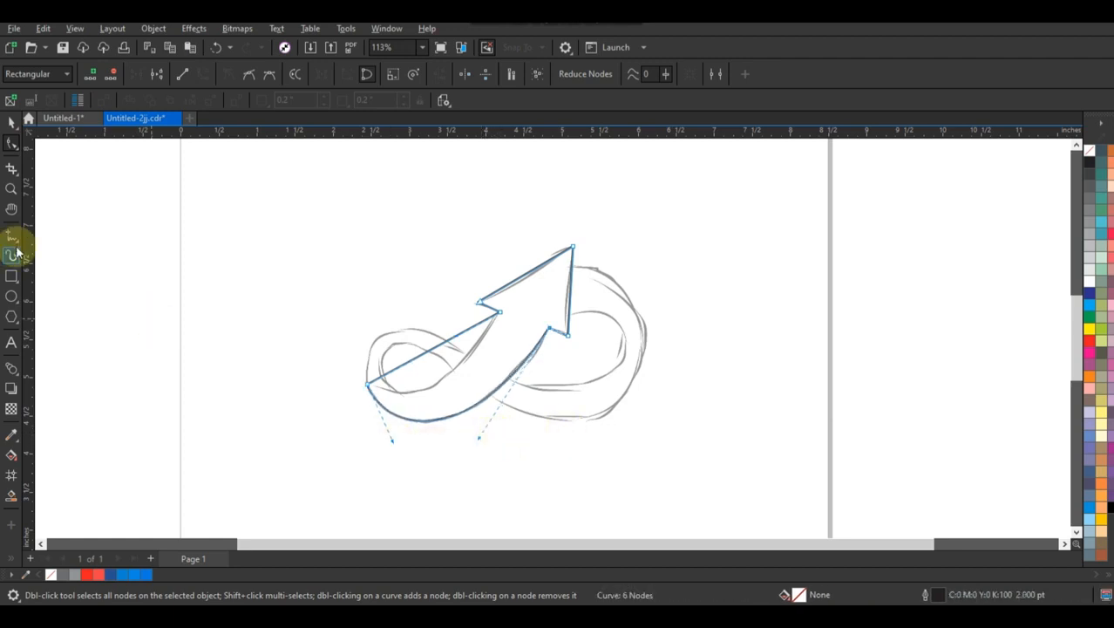
# Step: Bend the tail's upper edge, from the tail tip to the arrowhead notch, to follow the sketched curve
pyautogui.click(10, 189)
pyautogui.moveTo(311, 237); pyautogui.dragTo(701, 466)
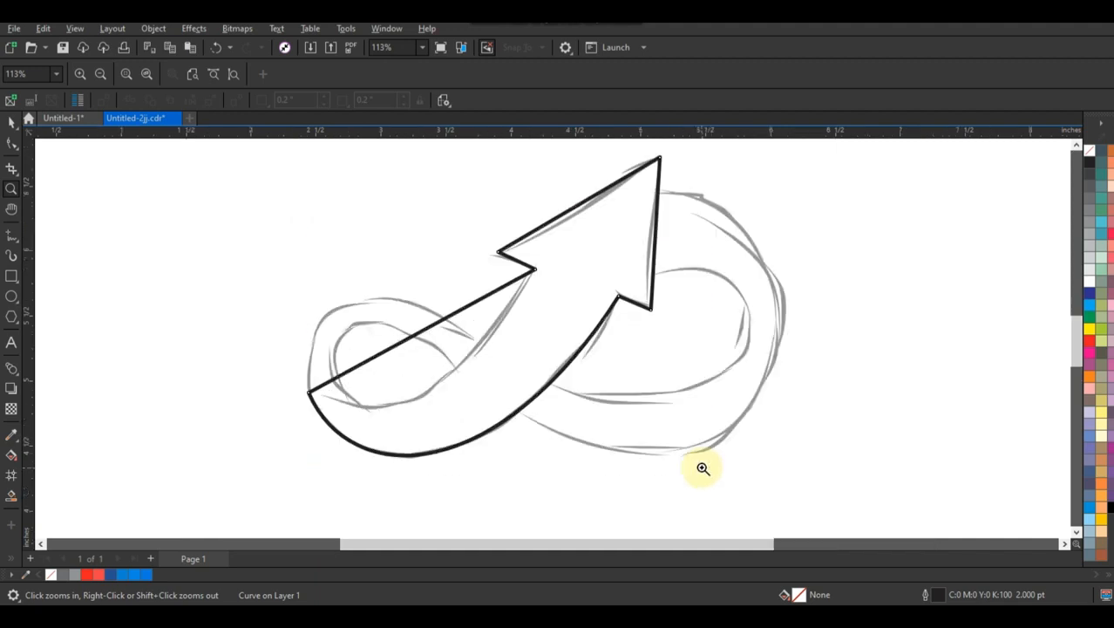
pyautogui.click(11, 143)
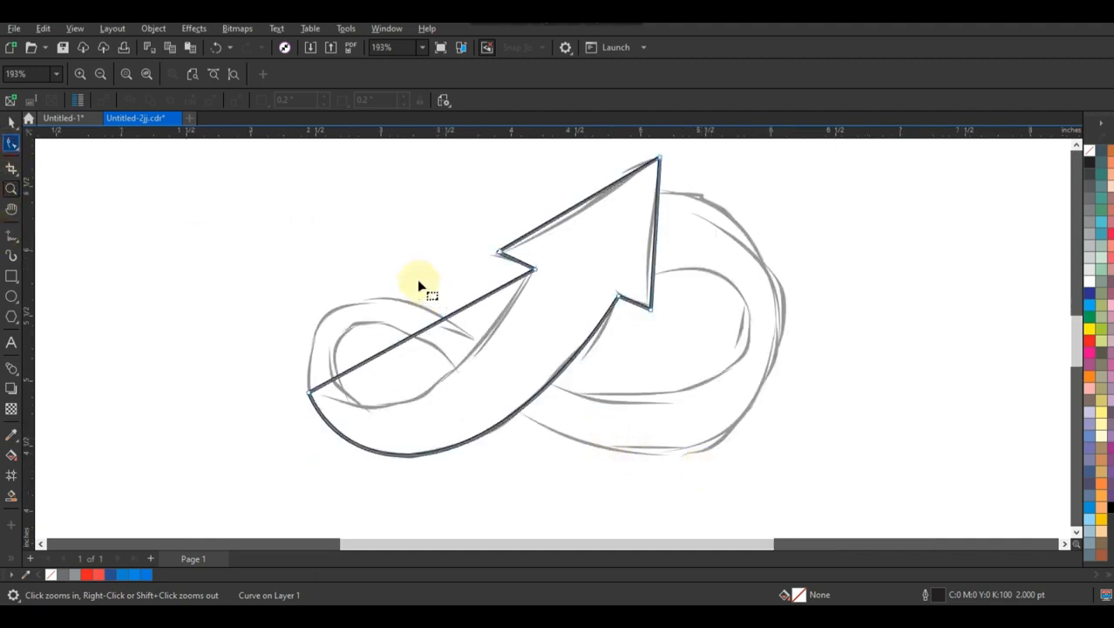
pyautogui.moveTo(378, 356); pyautogui.dragTo(395, 418)
pyautogui.moveTo(467, 318); pyautogui.dragTo(490, 353)
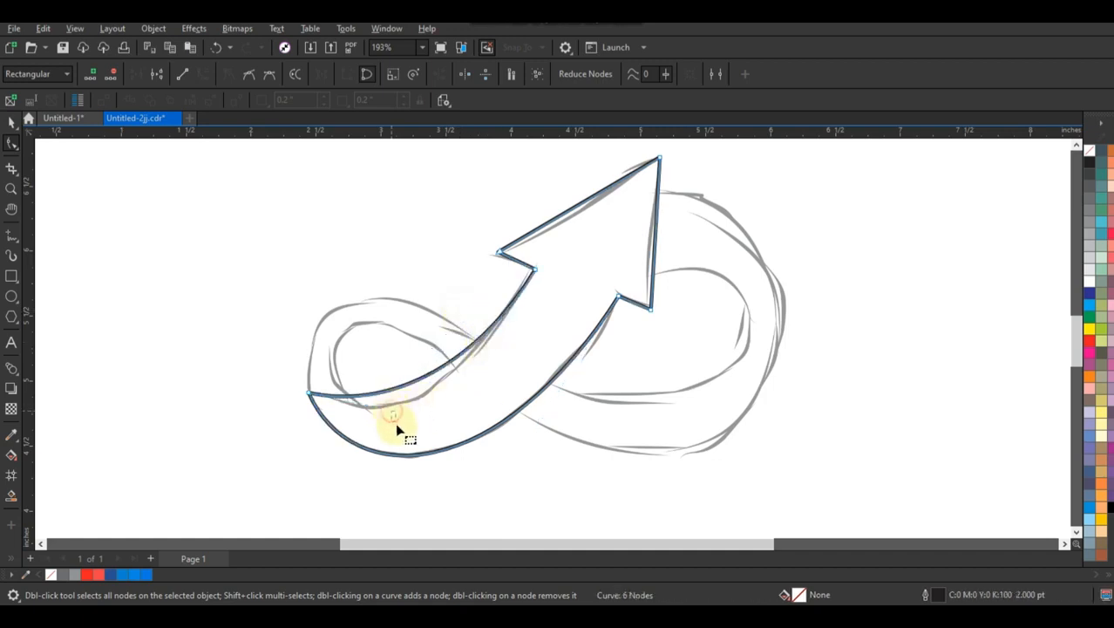
pyautogui.moveTo(327, 384); pyautogui.dragTo(401, 440)
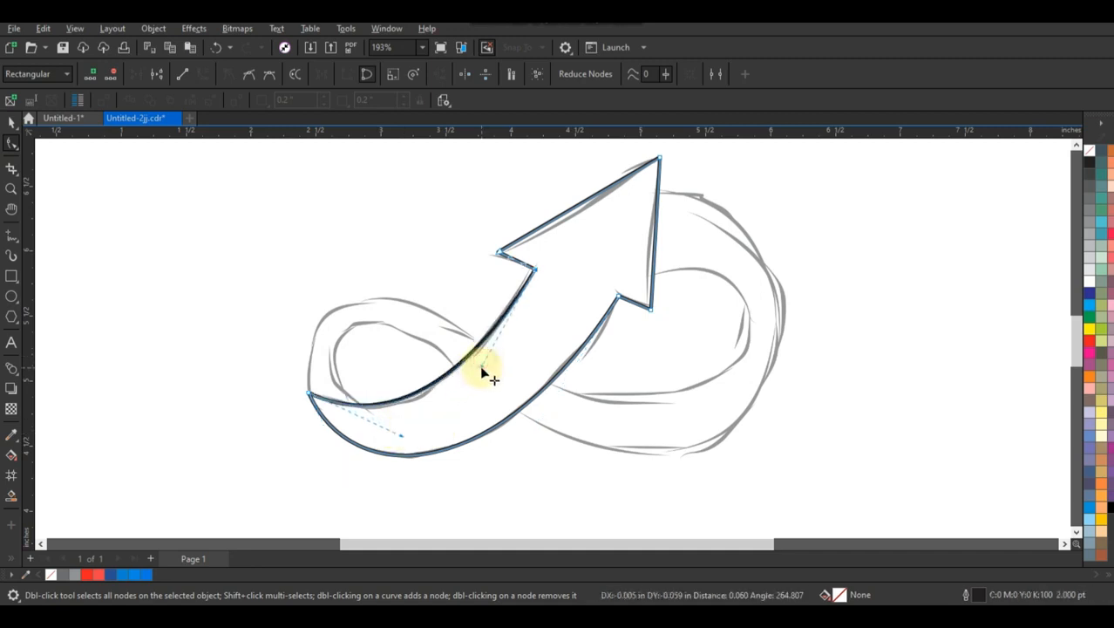
pyautogui.click(481, 369)
pyautogui.moveTo(481, 370); pyautogui.dragTo(478, 377)
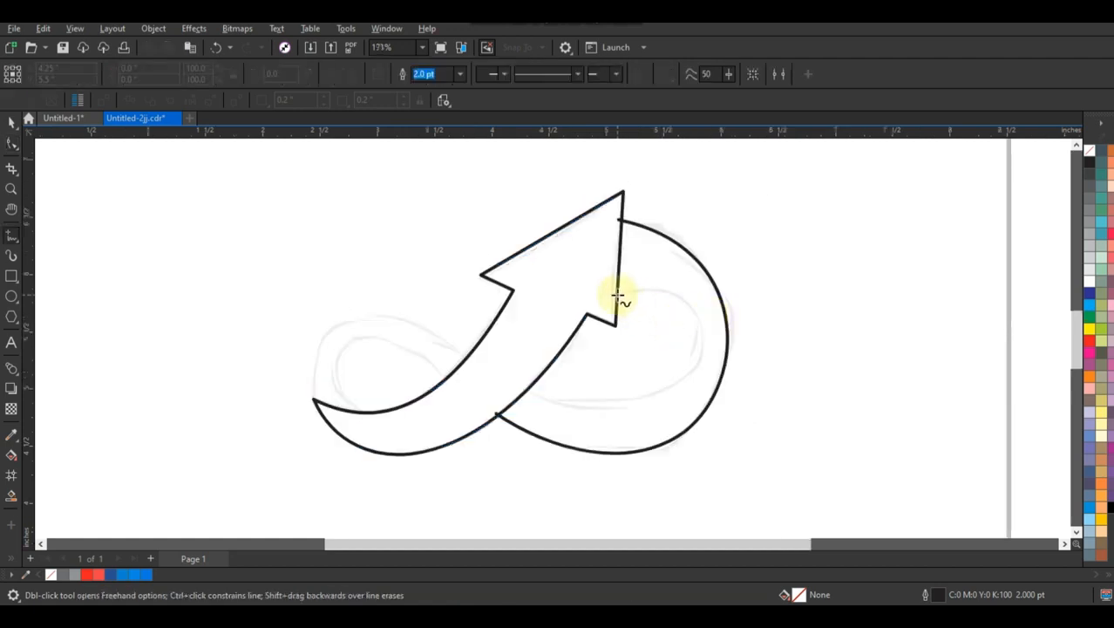
# Step: Draw an open two-segment line from the arrowhead's right edge to the tail's lower edge, with segments about 0.93 in and 0.89 in long
pyautogui.click(618, 296)
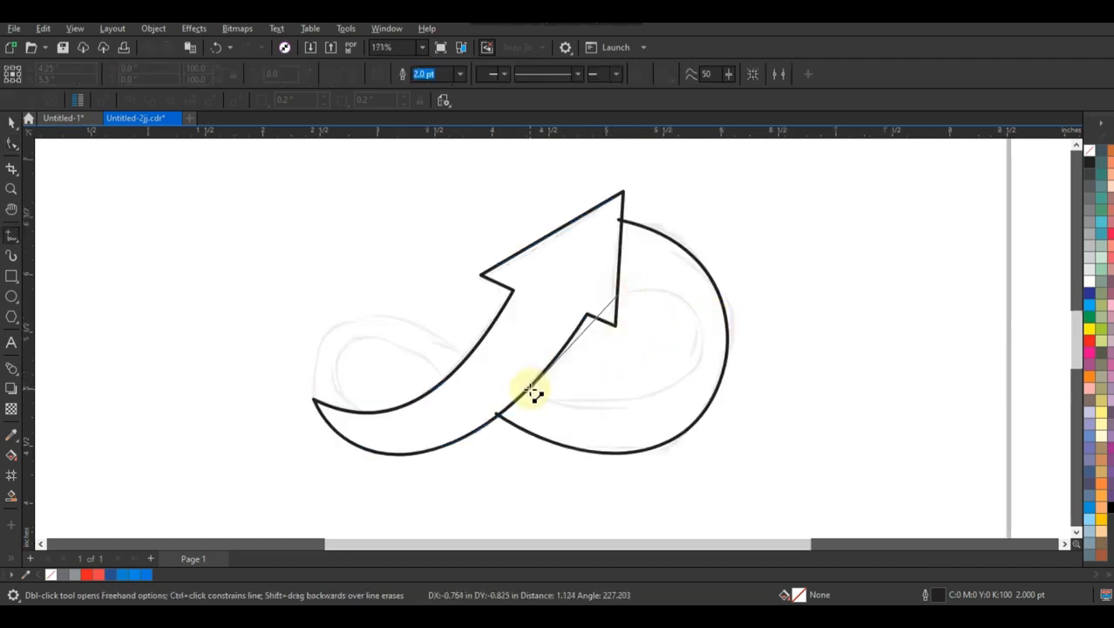
pyautogui.click(623, 402)
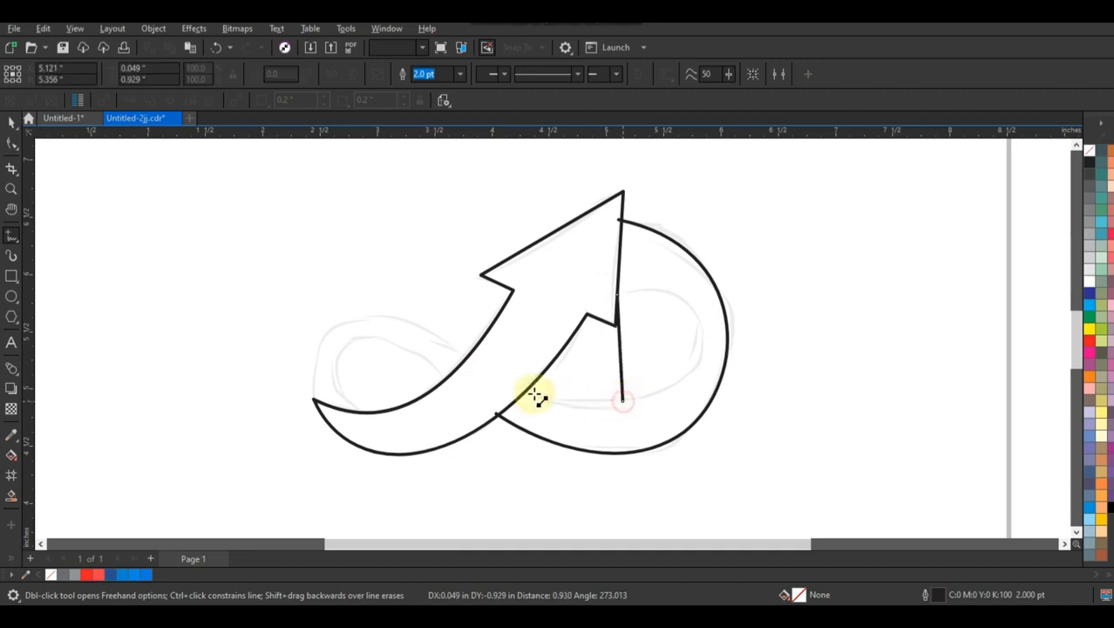
pyautogui.click(522, 393)
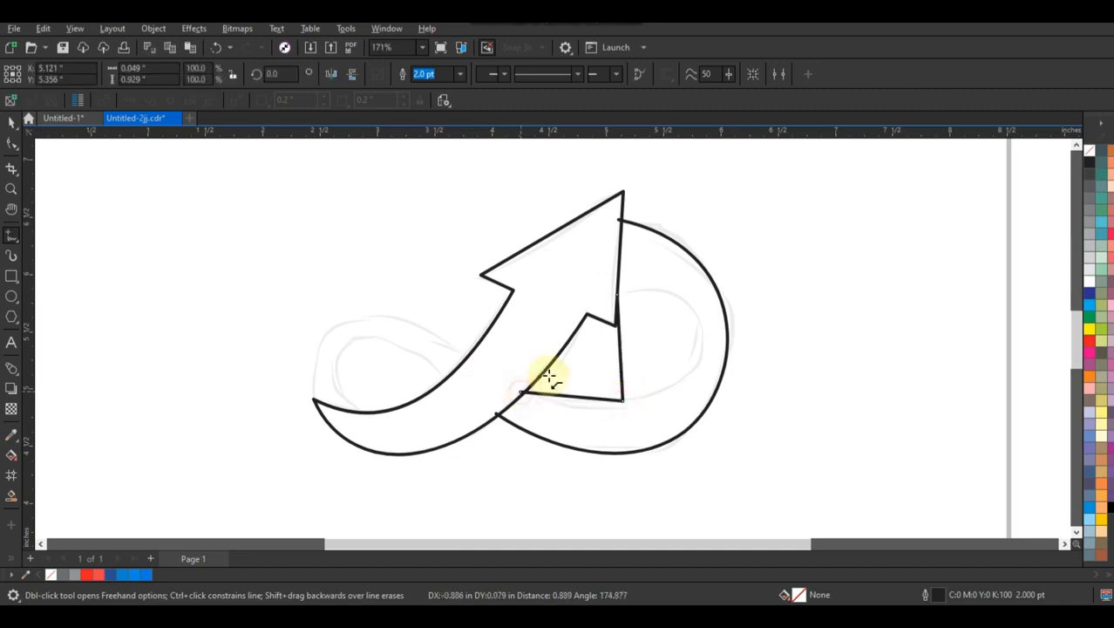
# Step: Convert the two-segment line to curves and bend its right-hand segment into a rounded arc along the large loop's sketched inner edge
pyautogui.click(12, 144)
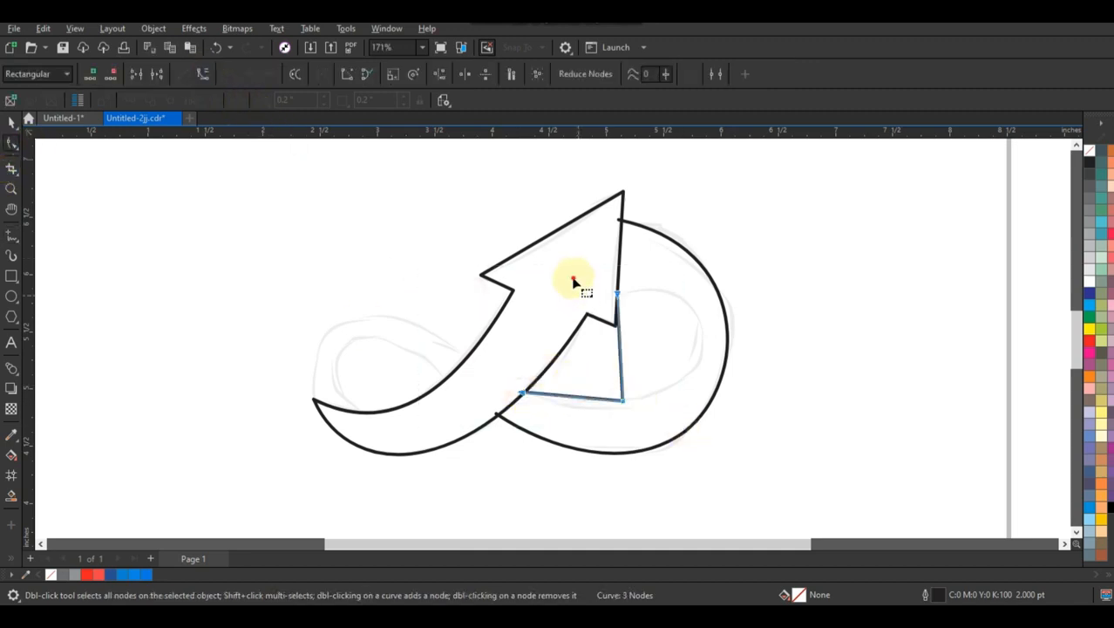
pyautogui.moveTo(618, 330); pyautogui.dragTo(662, 280)
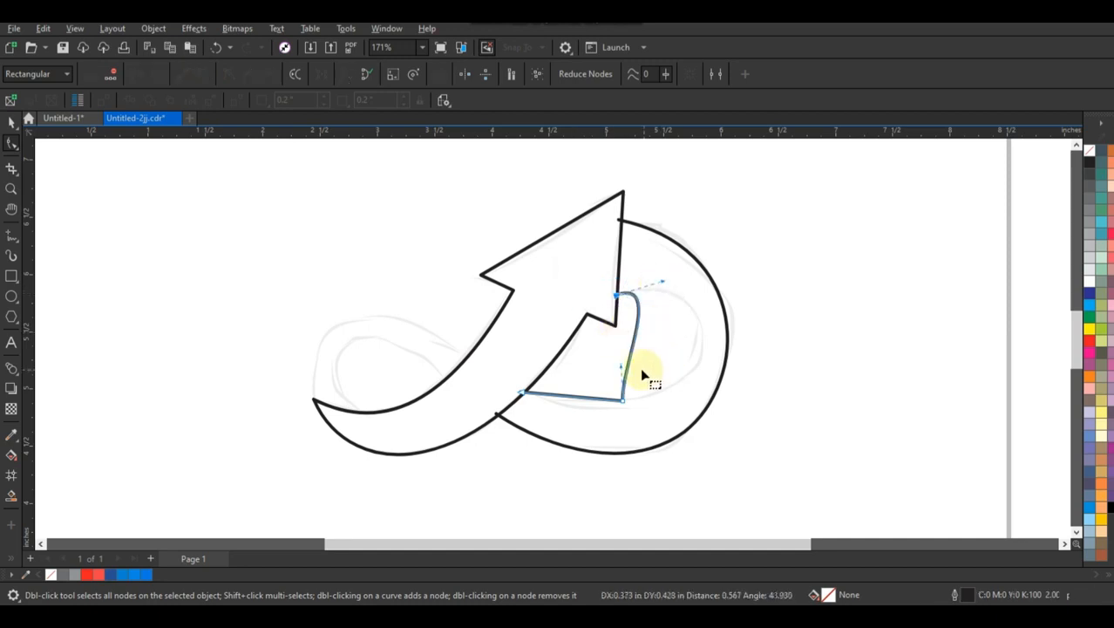
pyautogui.moveTo(621, 366); pyautogui.dragTo(684, 385)
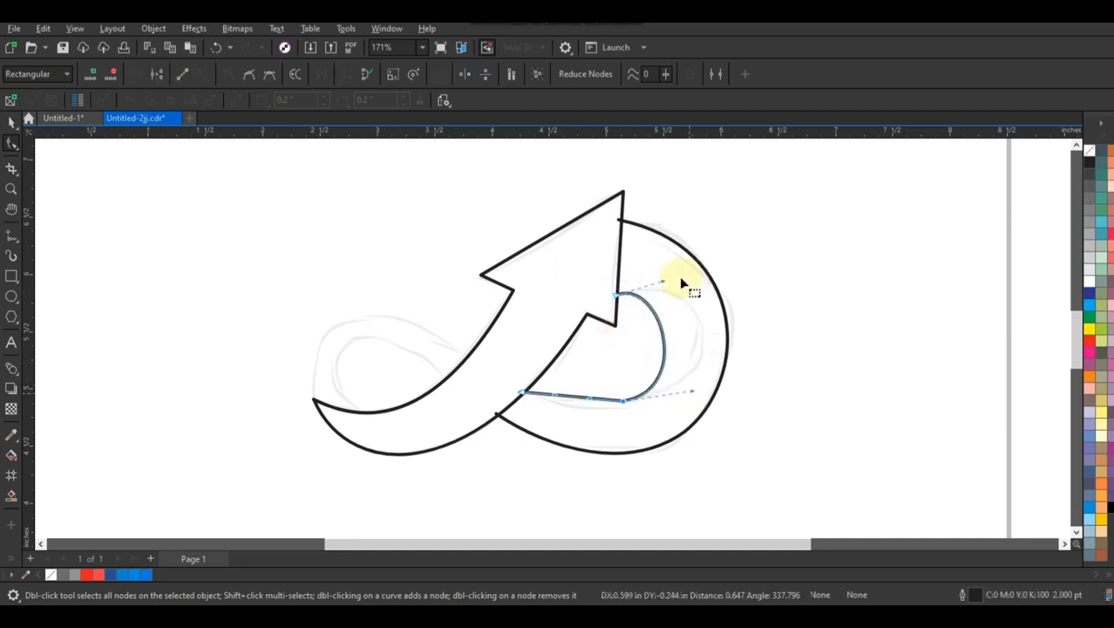
pyautogui.moveTo(664, 281); pyautogui.dragTo(717, 273)
pyautogui.moveTo(690, 393); pyautogui.dragTo(736, 410)
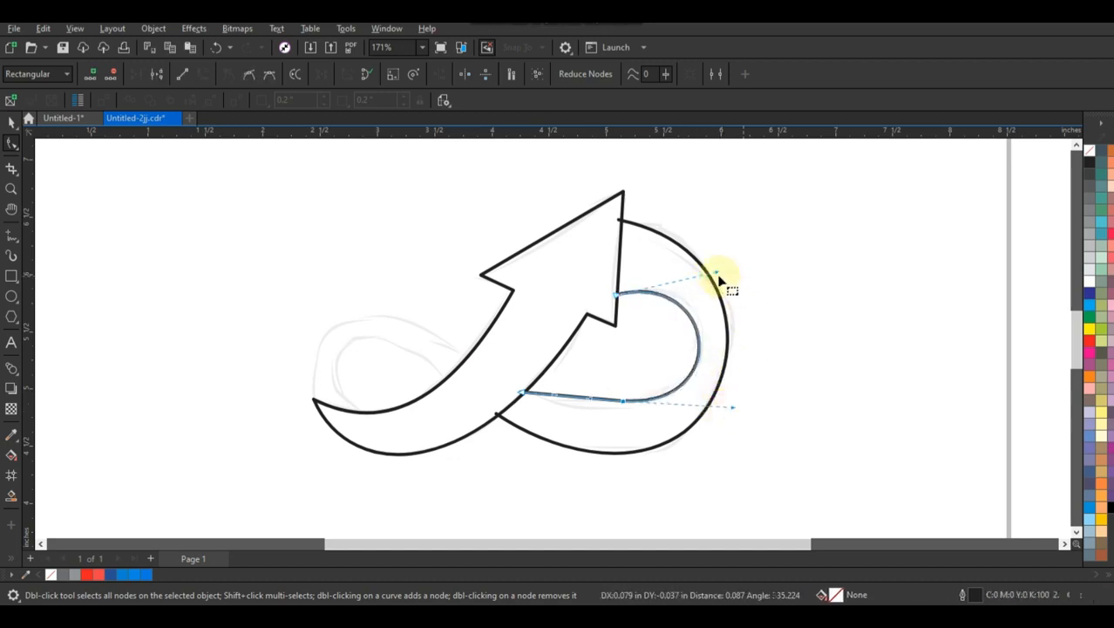
pyautogui.moveTo(718, 275); pyautogui.dragTo(721, 263)
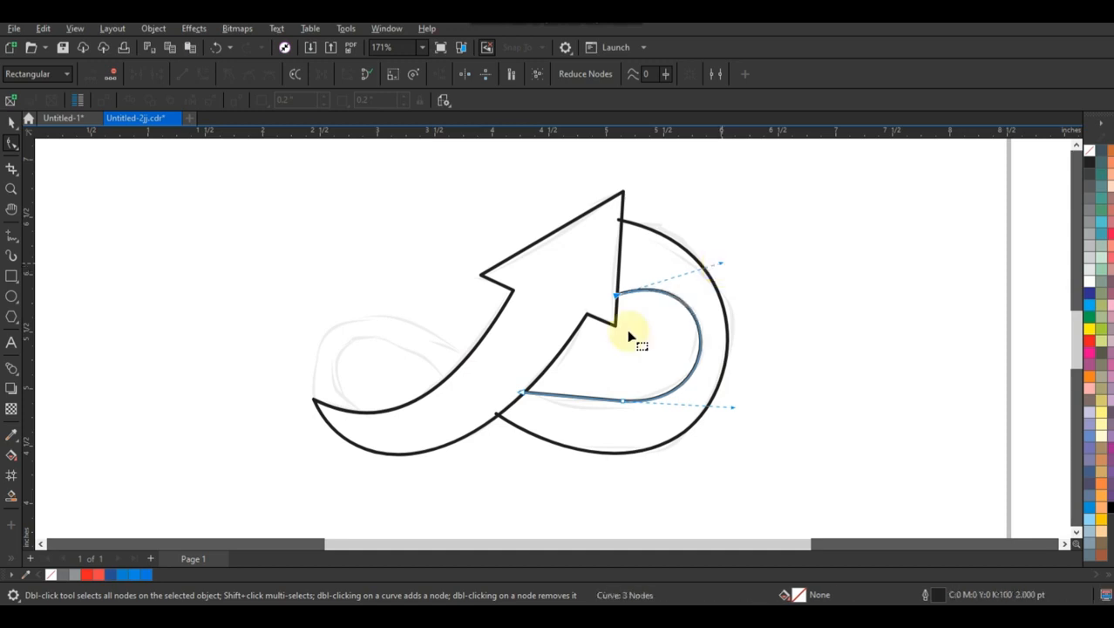
# Step: Delete the middle node of the large loop's inner curve and reshape the remaining single curve to match the sketch
pyautogui.click(593, 400)
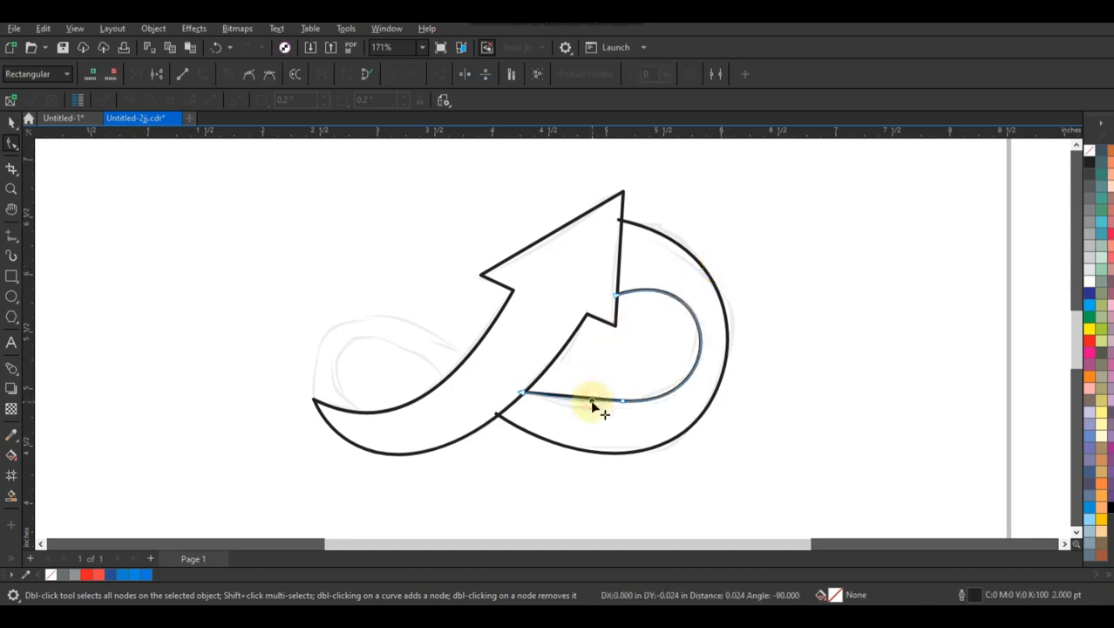
pyautogui.click(625, 403)
pyautogui.press('Delete')
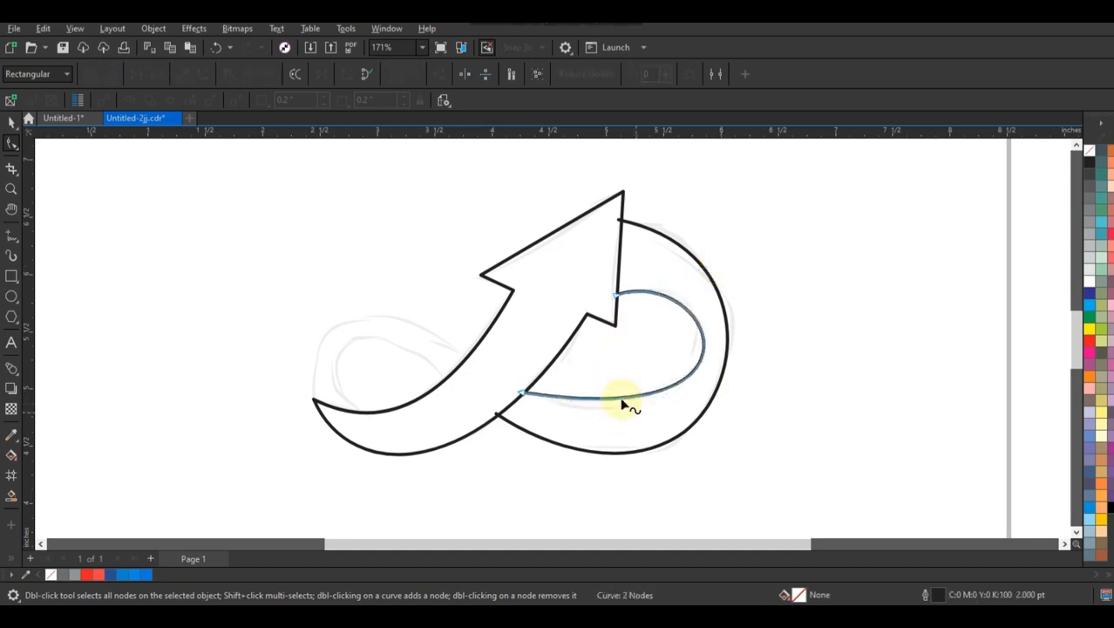
pyautogui.moveTo(787, 432); pyautogui.dragTo(761, 455)
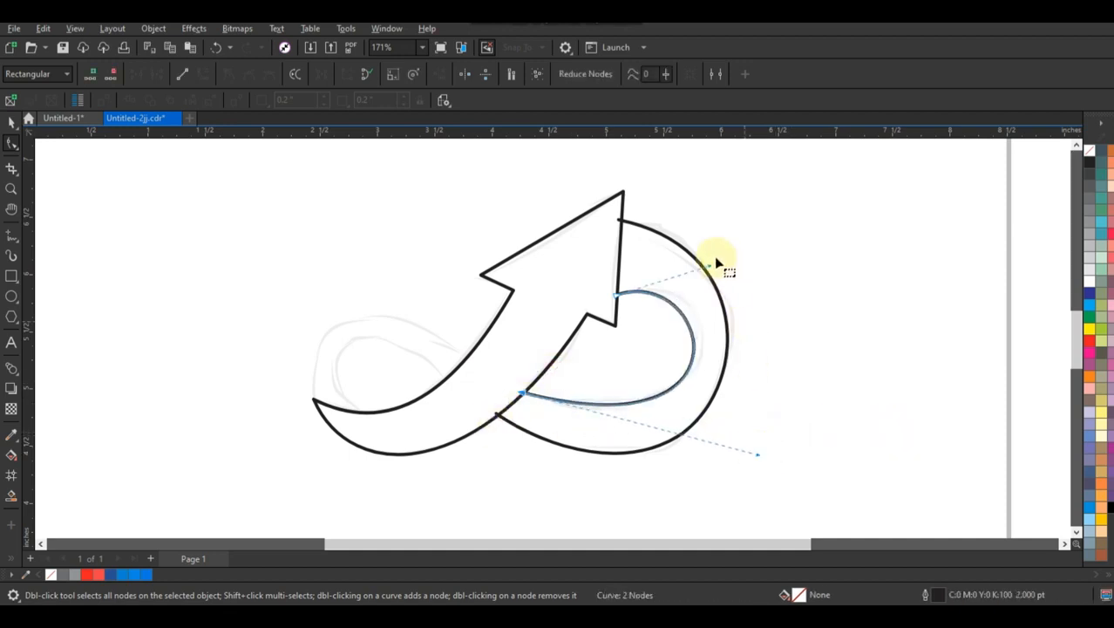
pyautogui.moveTo(712, 269); pyautogui.dragTo(725, 251)
pyautogui.moveTo(759, 456); pyautogui.dragTo(756, 460)
# Step: Draw a straight line about 1.34 in wide and 0.41 in tall from the tail's upper edge to the tail tip
pyautogui.click(11, 236)
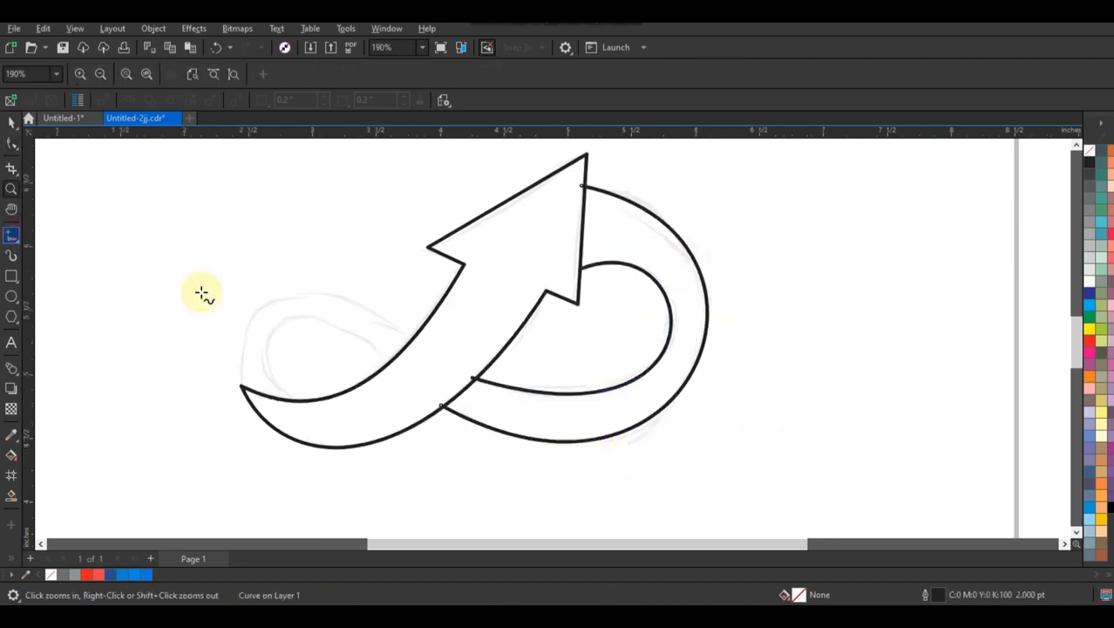
pyautogui.click(416, 340)
pyautogui.click(244, 387)
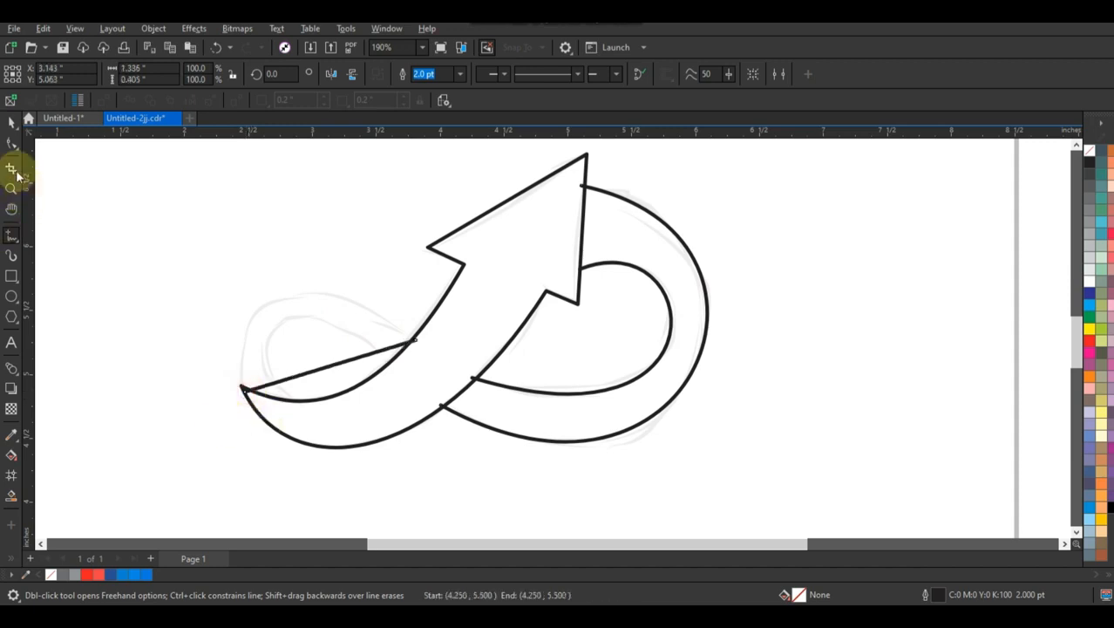
# Step: Convert the new straight line to a curve and bend it upward along the small loop's sketched outer edge
pyautogui.click(11, 142)
pyautogui.moveTo(224, 294); pyautogui.dragTo(468, 431)
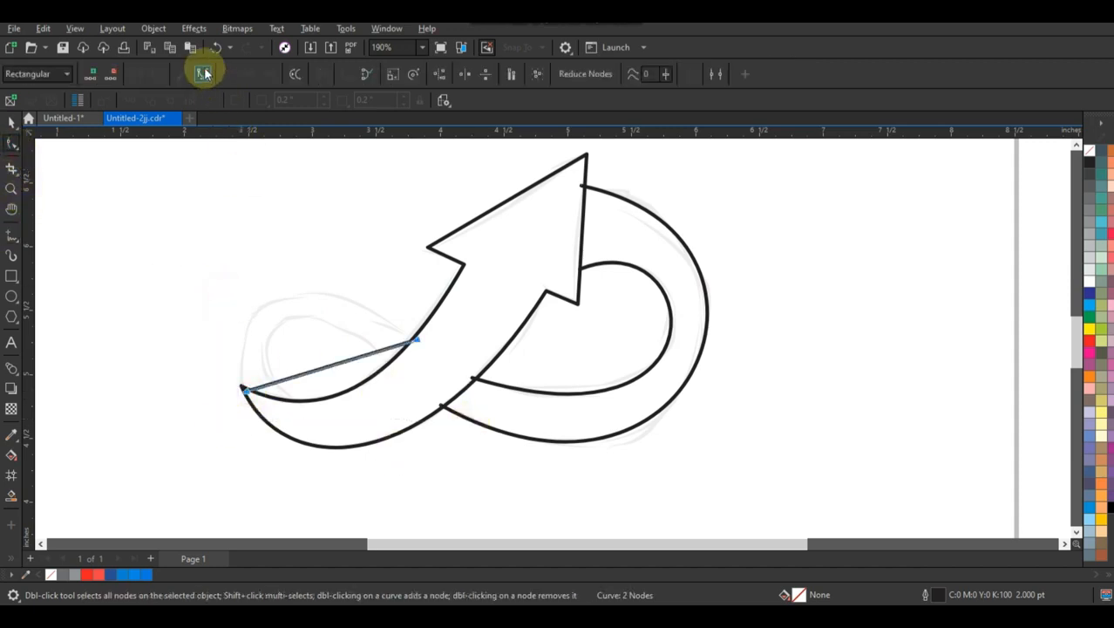
pyautogui.click(203, 74)
pyautogui.moveTo(364, 362); pyautogui.dragTo(309, 241)
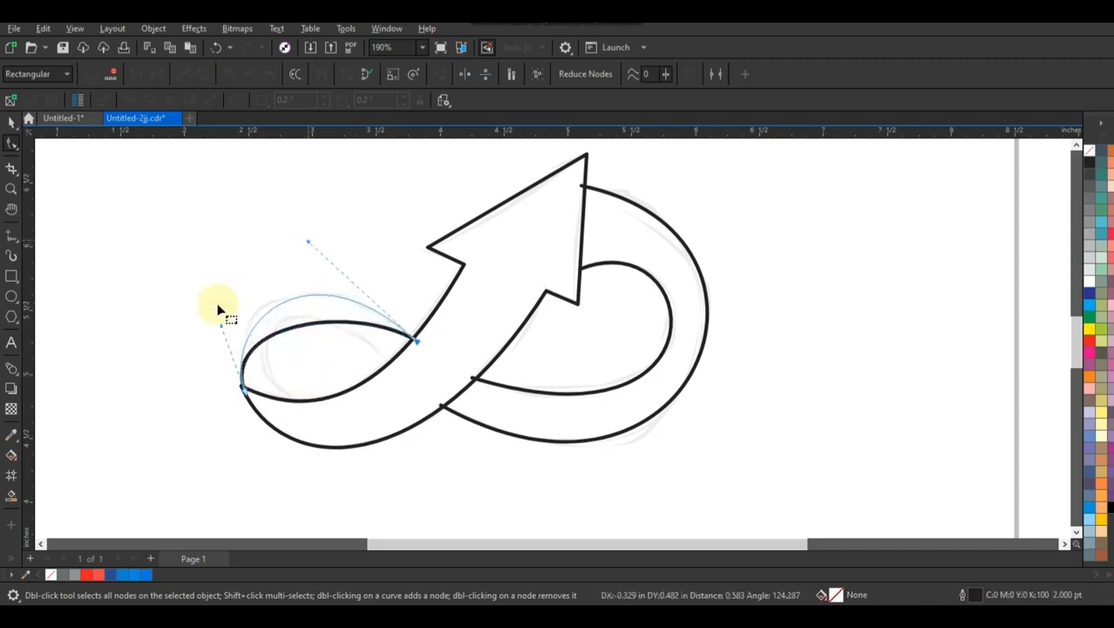
pyautogui.moveTo(222, 329); pyautogui.dragTo(210, 319)
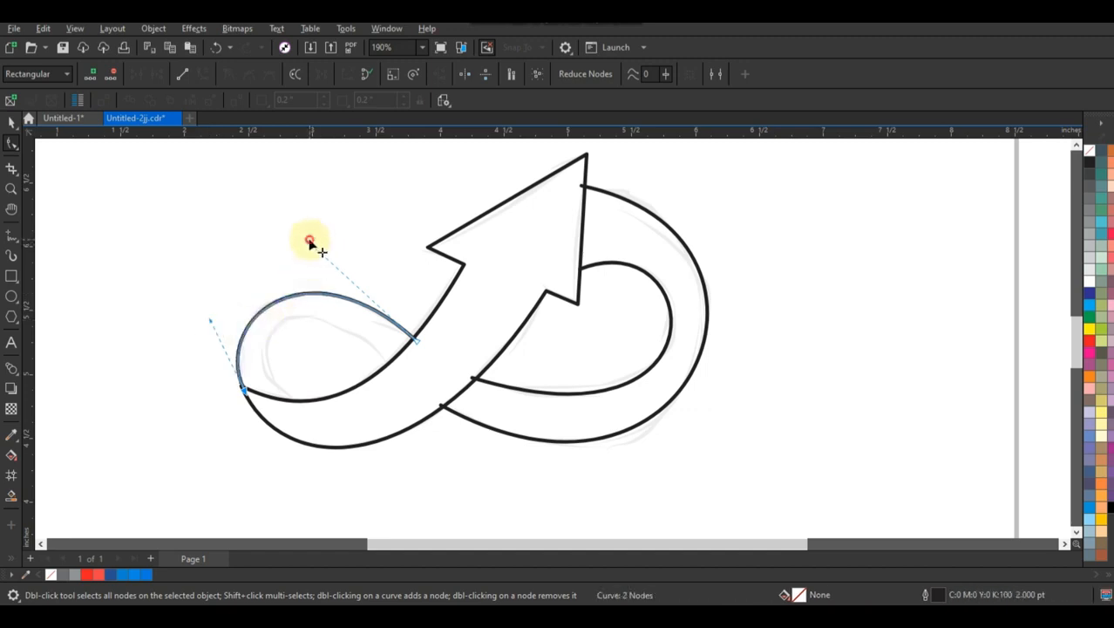
# Step: Fine-tune the small loop's outer curve and draw a straight line about 0.8 in long across the ends of its inner edge
pyautogui.moveTo(309, 241); pyautogui.dragTo(307, 238)
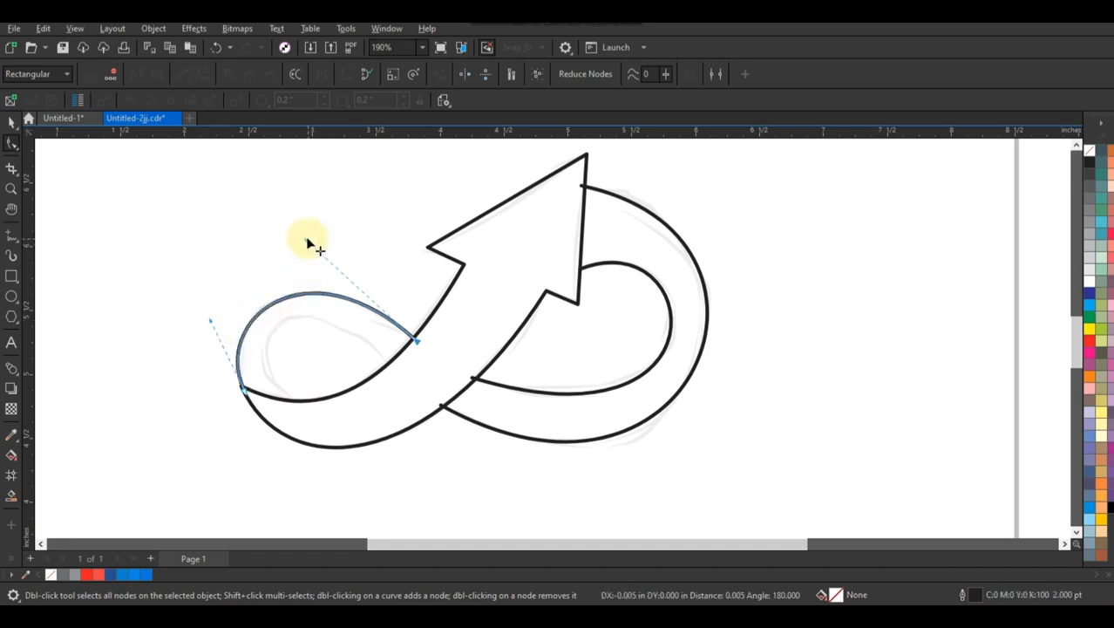
pyautogui.click(11, 233)
pyautogui.click(395, 368)
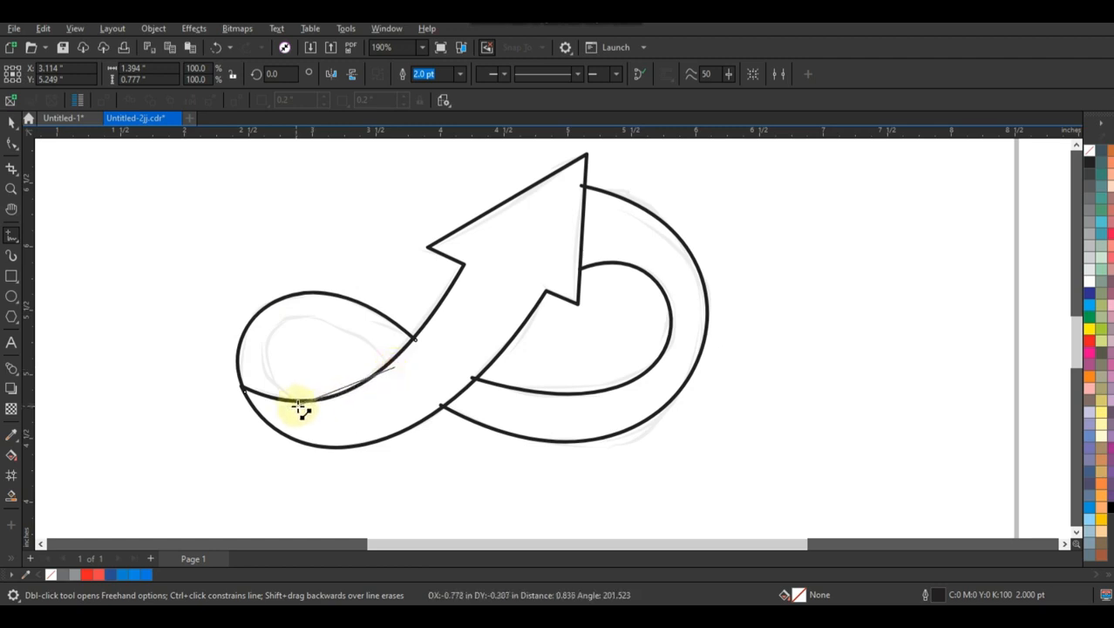
pyautogui.click(299, 405)
# Step: Convert the short straight line to a curve and bend it around the small loop's sketched inner edge
pyautogui.click(11, 142)
pyautogui.moveTo(184, 270); pyautogui.dragTo(423, 417)
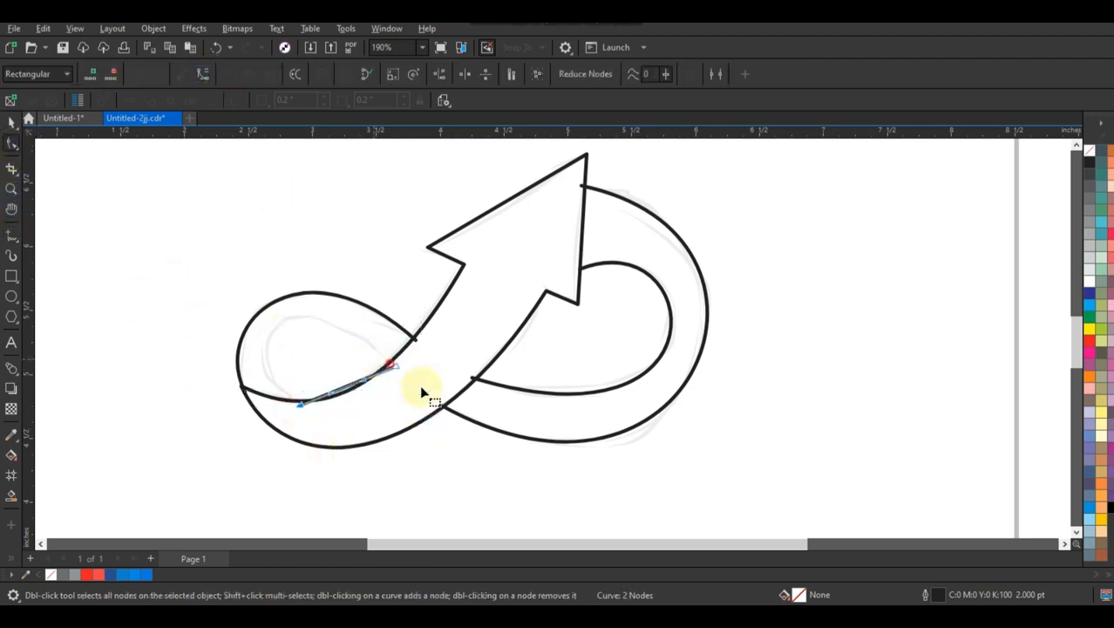
pyautogui.moveTo(360, 327); pyautogui.dragTo(359, 328)
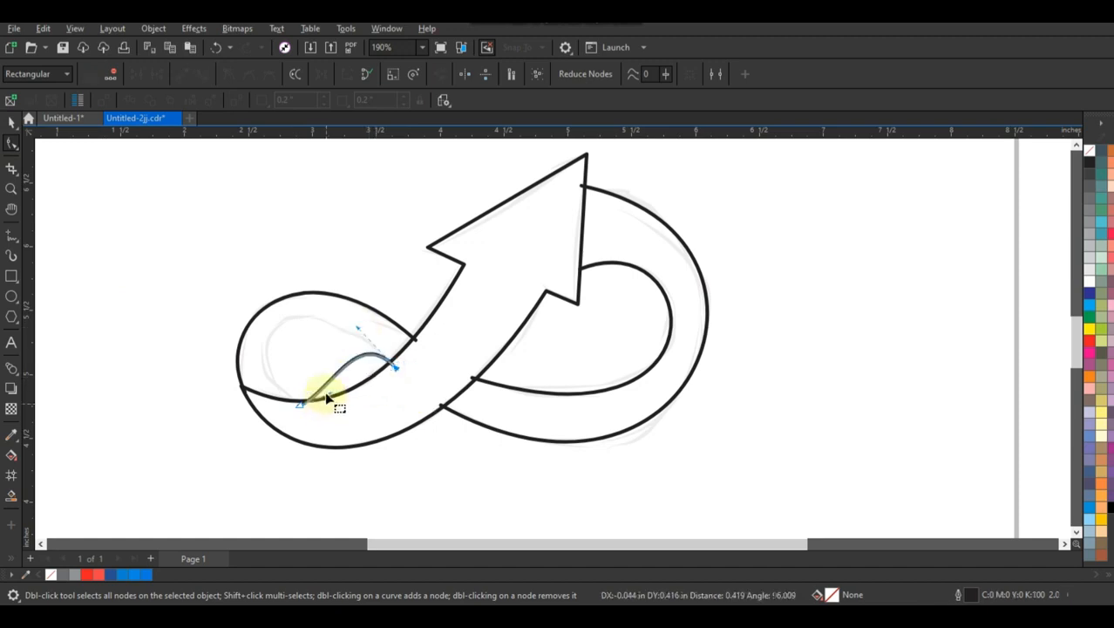
pyautogui.moveTo(330, 393); pyautogui.dragTo(226, 362)
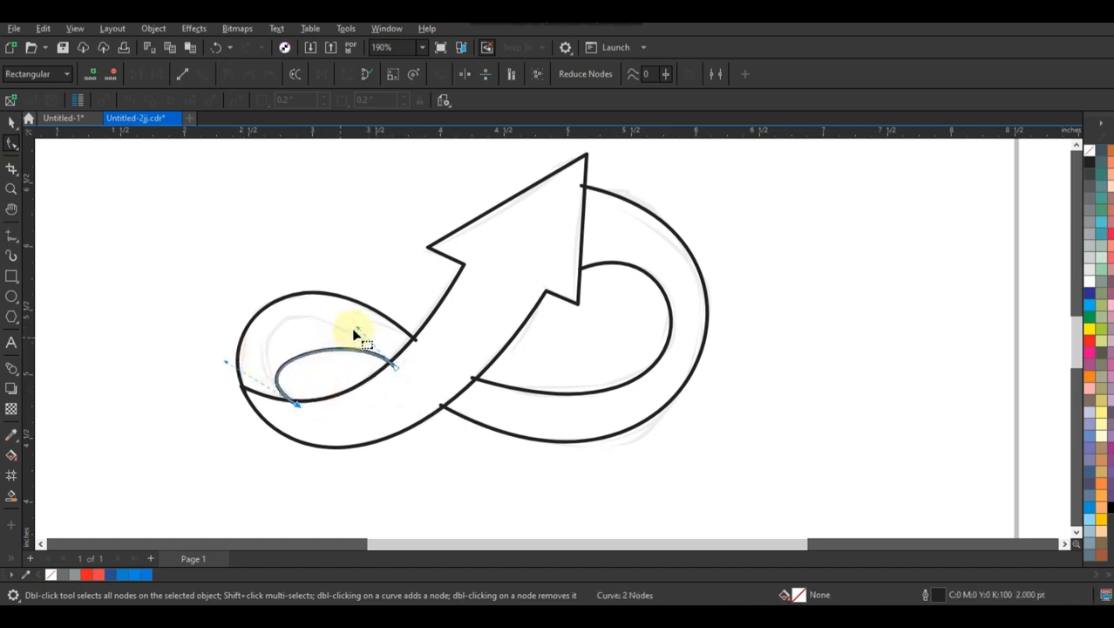
pyautogui.moveTo(319, 279); pyautogui.dragTo(291, 251)
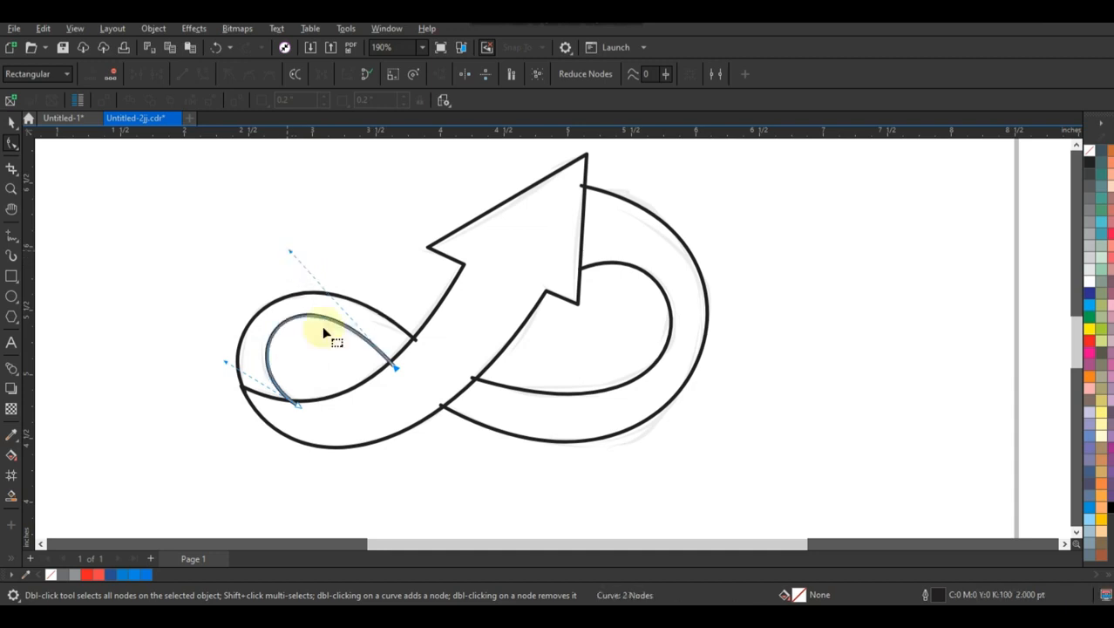
pyautogui.moveTo(395, 368); pyautogui.dragTo(394, 368)
pyautogui.moveTo(292, 253); pyautogui.dragTo(291, 254)
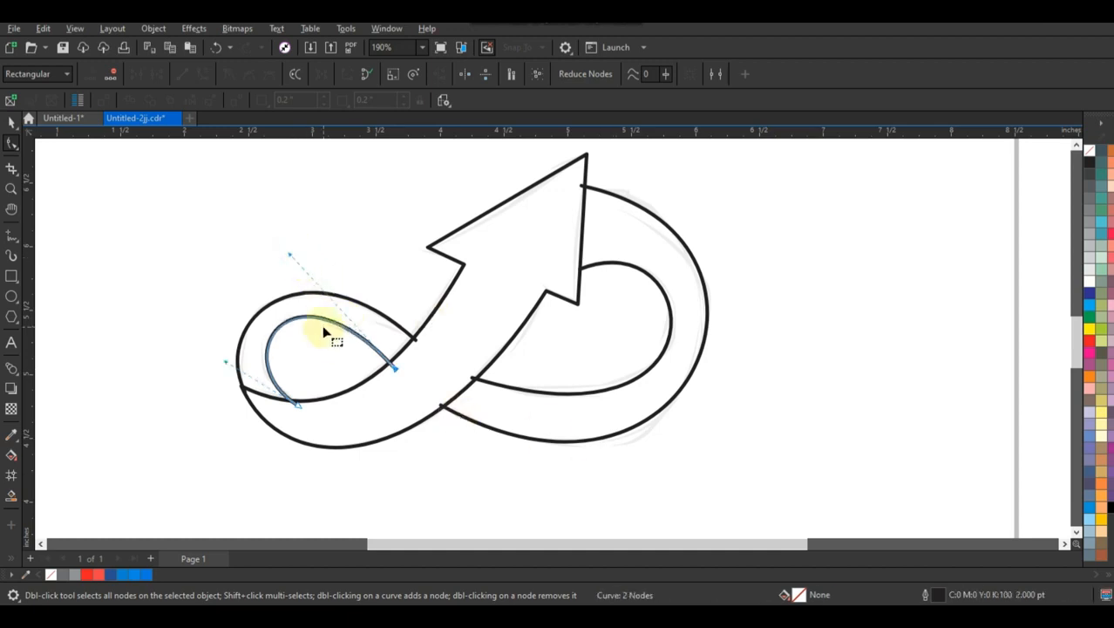
# Step: Move the sketch bitmap out from behind the traced outlines to beyond the page's right edge
pyautogui.click(11, 188)
pyautogui.rightClick(347, 272)
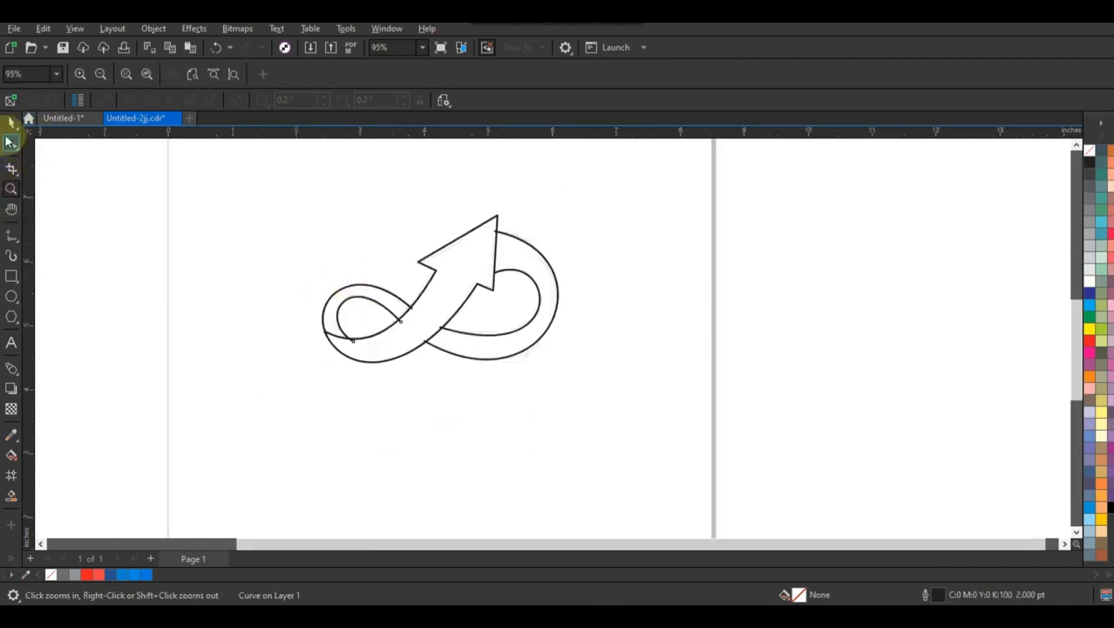
pyautogui.press('space')
pyautogui.moveTo(434, 368); pyautogui.dragTo(854, 366)
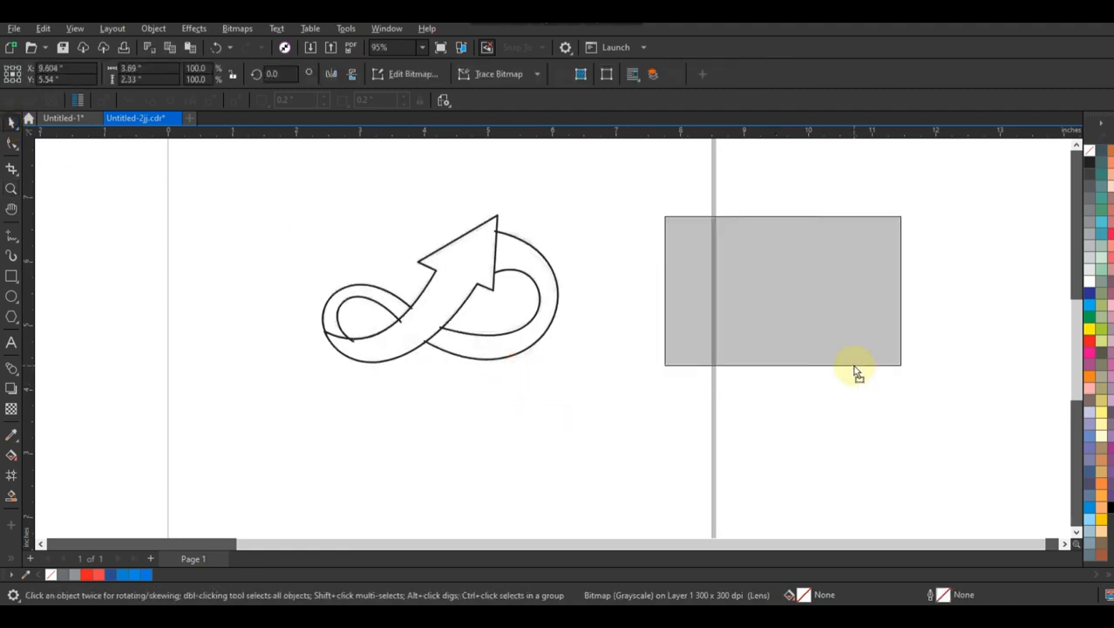
pyautogui.click(632, 415)
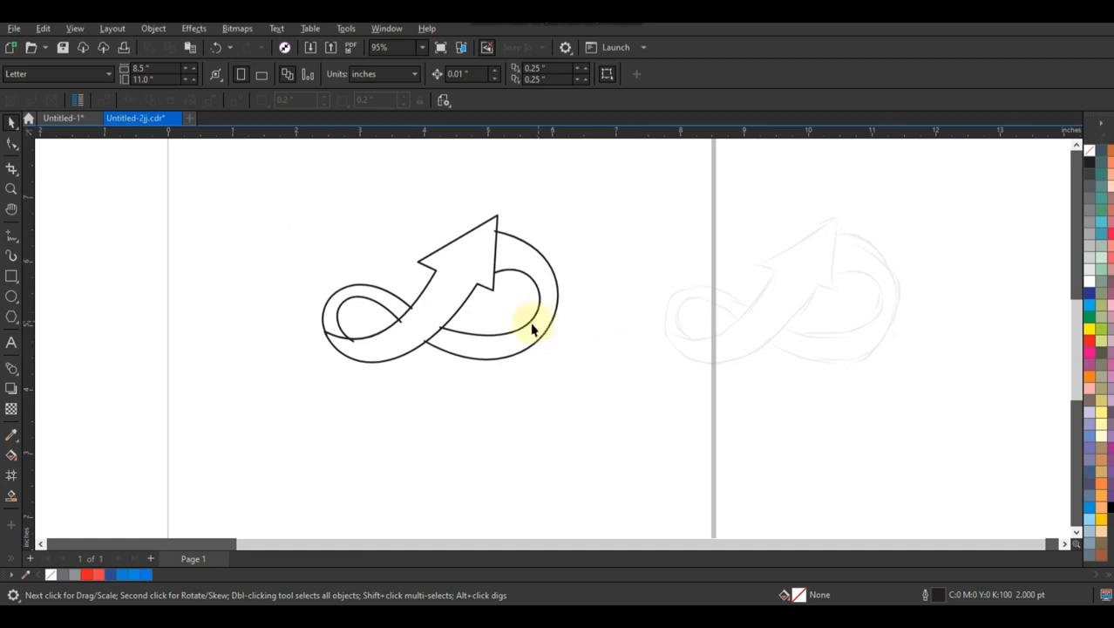
# Step: Draw a straight line about 1.04 in wide and 0.72 in tall from the arrowhead's right edge across the large loop's band
pyautogui.click(11, 188)
pyautogui.moveTo(239, 209)
pyautogui.mouseDown()
pyautogui.moveTo(721, 413)
pyautogui.moveTo(708, 409)
pyautogui.mouseUp()
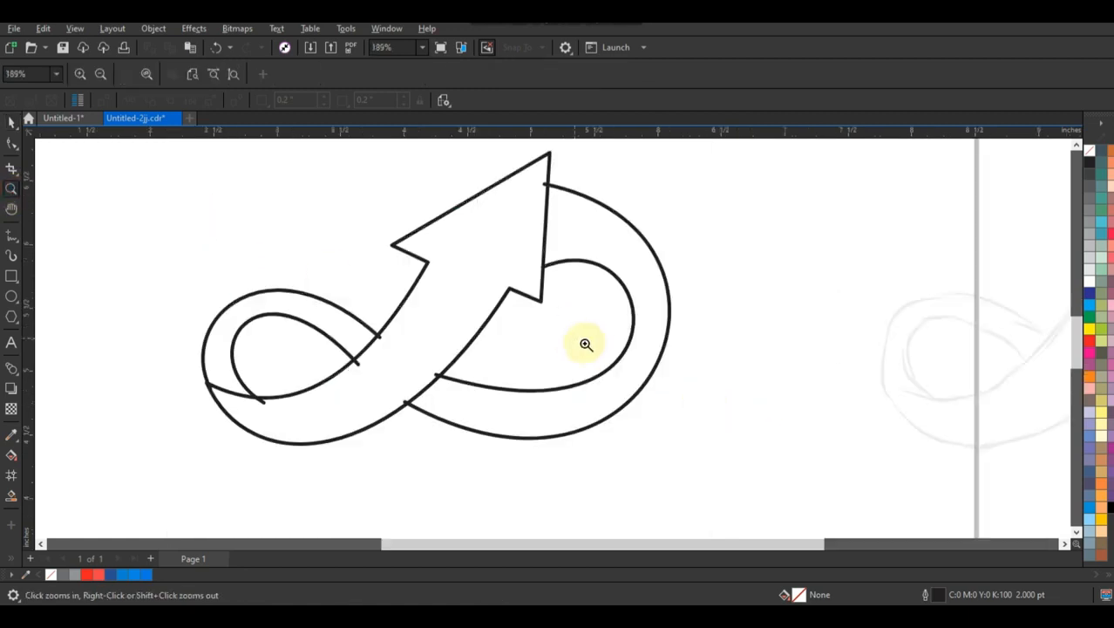
pyautogui.click(11, 235)
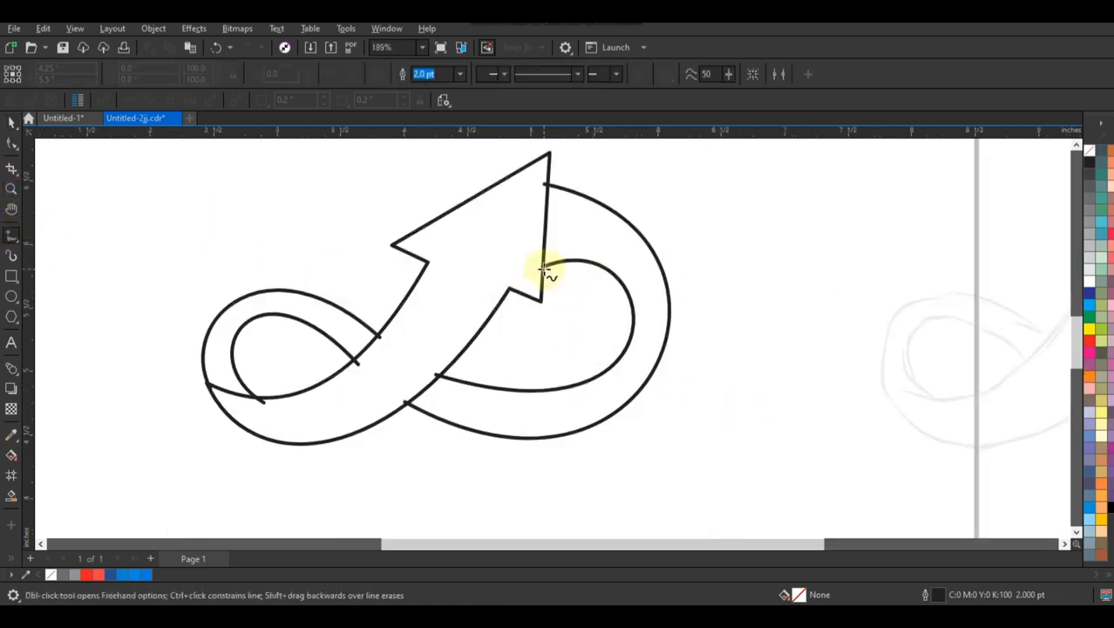
pyautogui.click(544, 270)
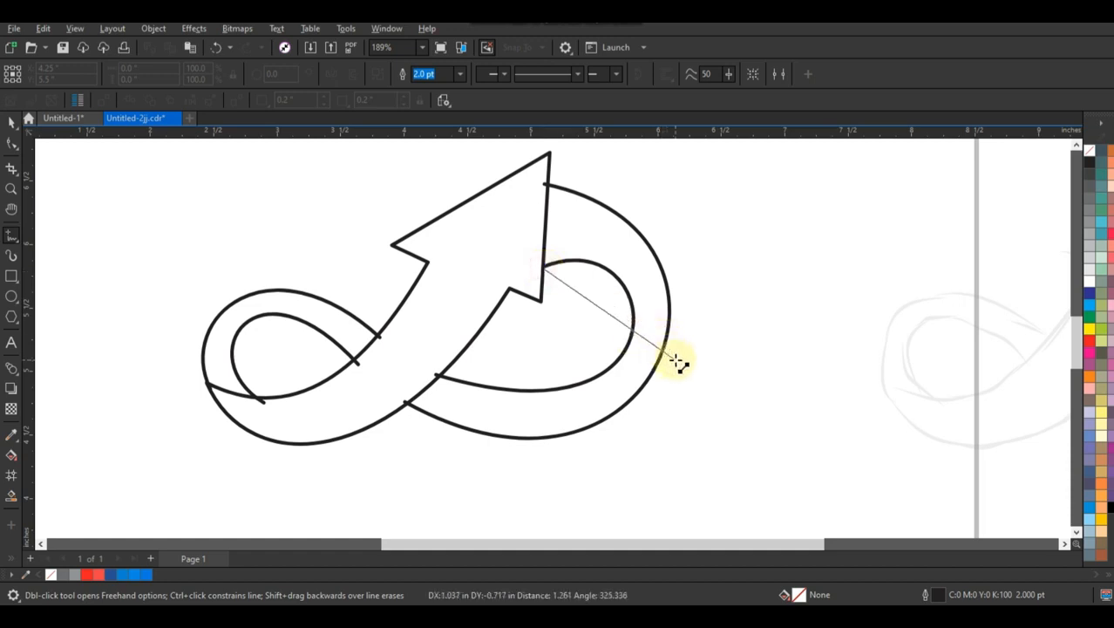
pyautogui.click(676, 360)
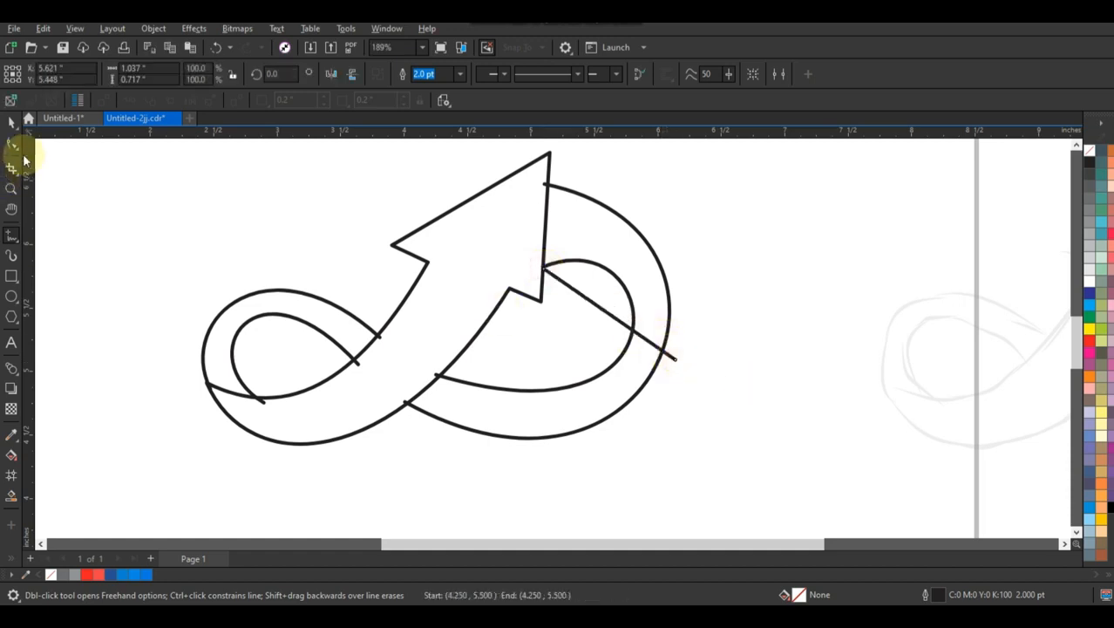
# Step: Convert the large loop's diagonal line to a curve and bend it into a fold line from the inner edge to the outer edge
pyautogui.moveTo(476, 234); pyautogui.dragTo(755, 393)
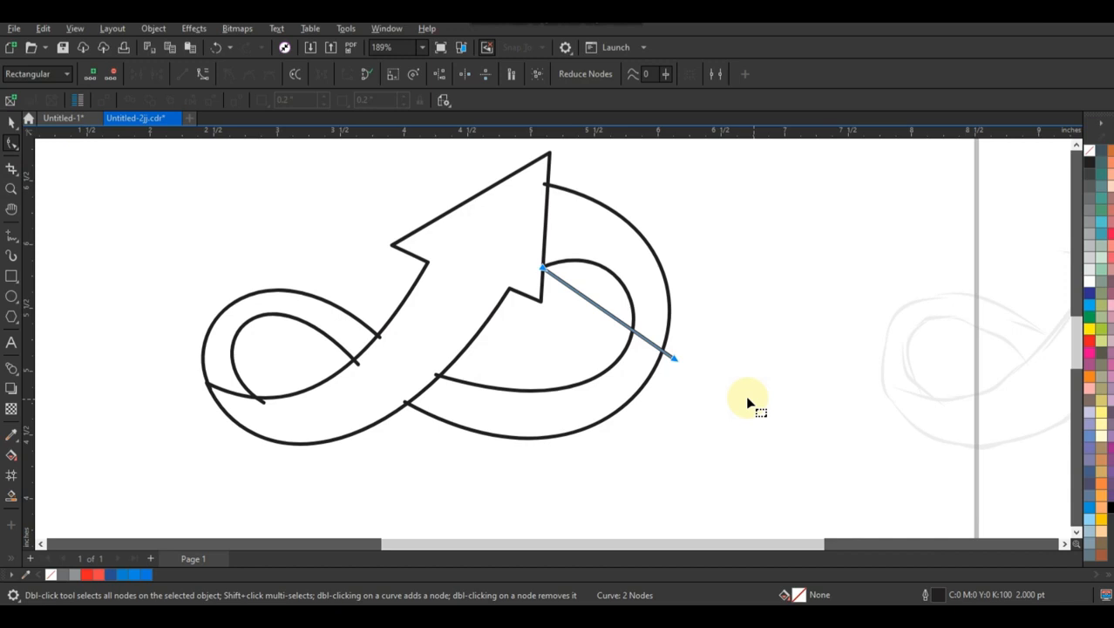
pyautogui.click(204, 74)
pyautogui.click(513, 265)
pyautogui.moveTo(589, 298); pyautogui.dragTo(663, 275)
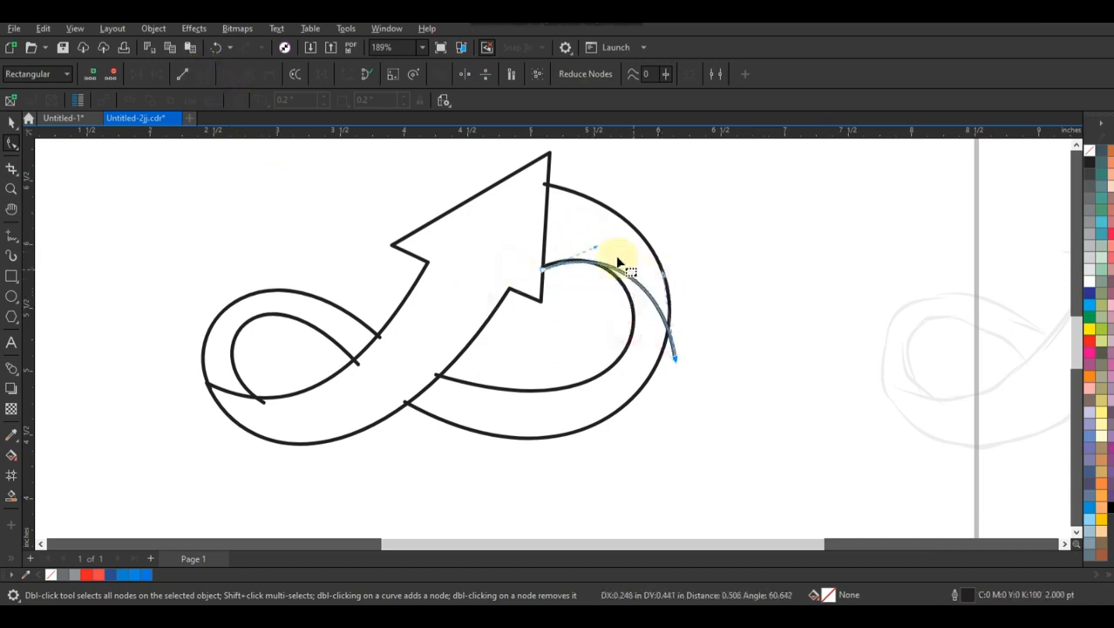
pyautogui.moveTo(597, 246); pyautogui.dragTo(597, 244)
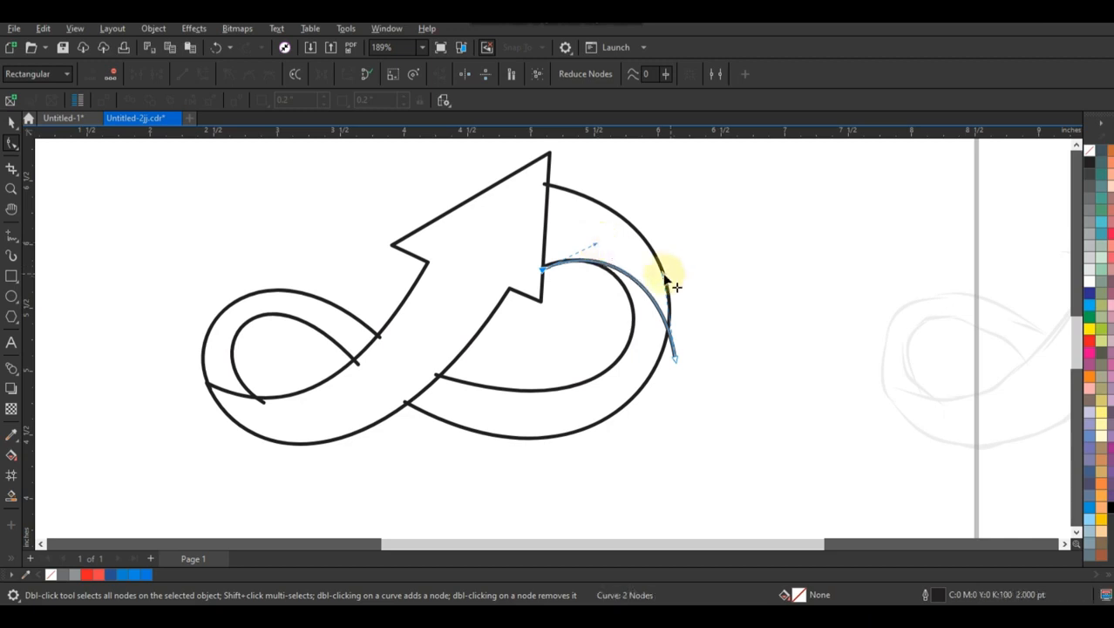
pyautogui.moveTo(664, 277); pyautogui.dragTo(671, 268)
pyautogui.moveTo(676, 359); pyautogui.dragTo(664, 366)
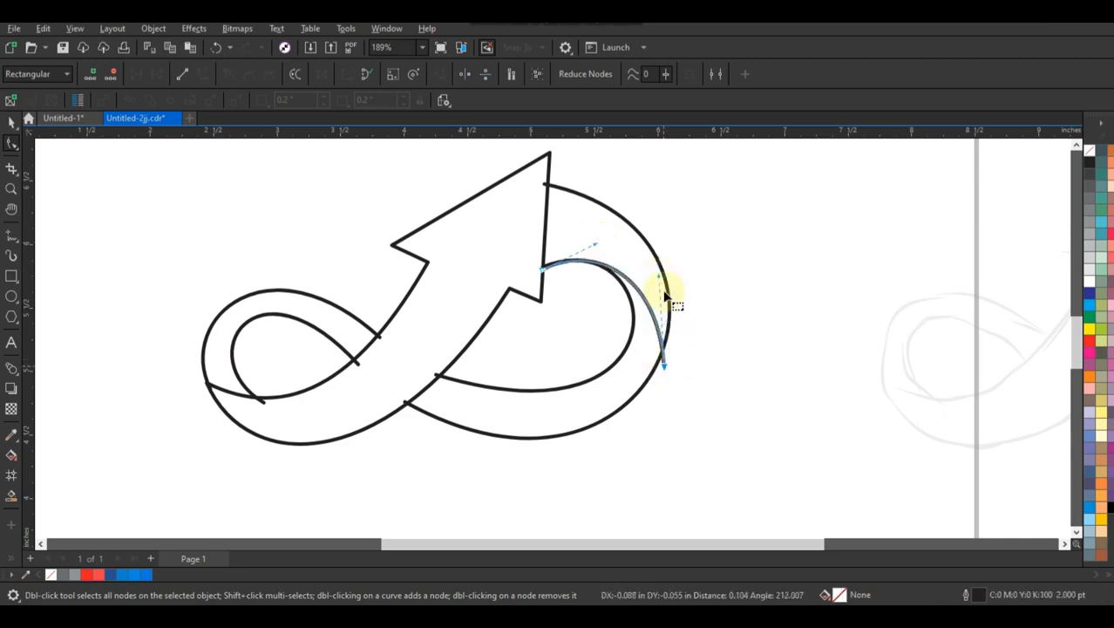
pyautogui.moveTo(665, 278); pyautogui.dragTo(673, 273)
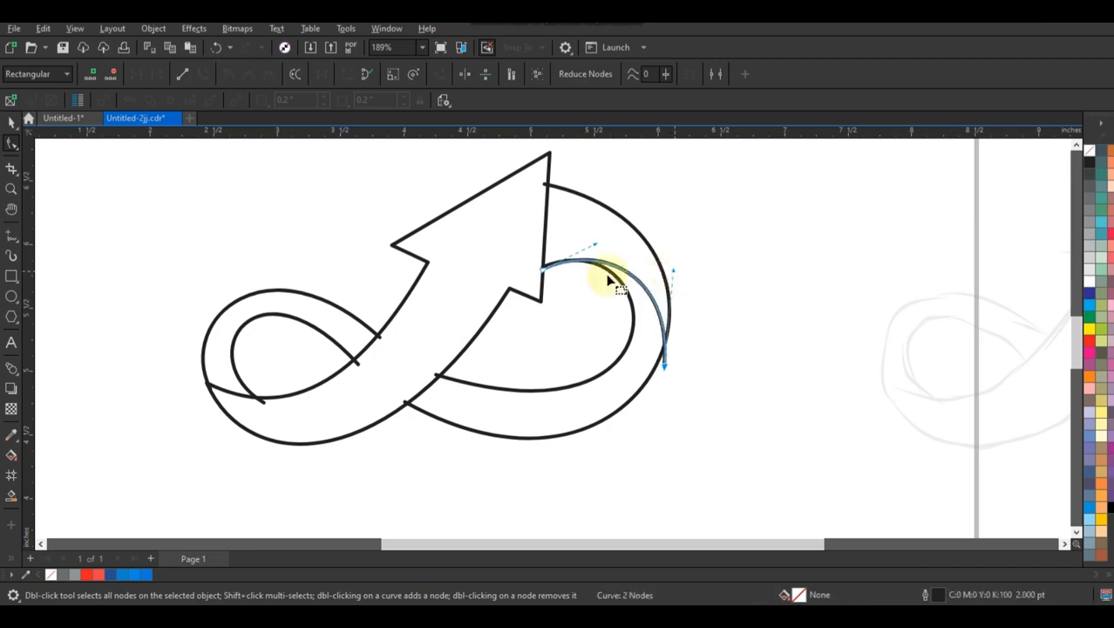
# Step: Draw a near-vertical straight line from the small loop's lower inner end to its upper outer edge and convert it to a curve
pyautogui.click(10, 238)
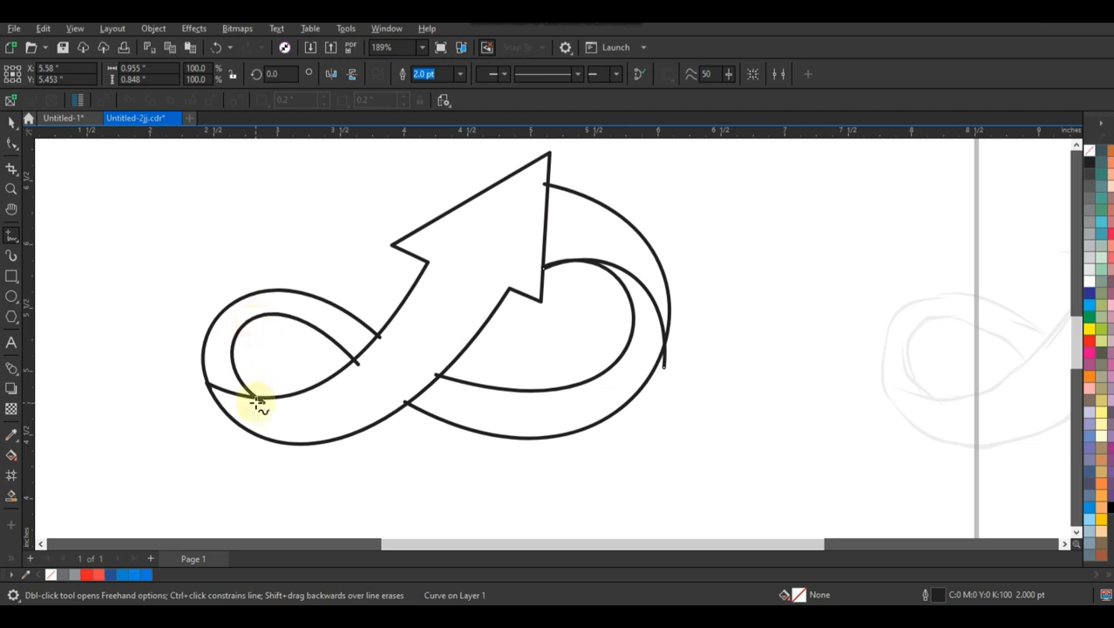
pyautogui.click(260, 401)
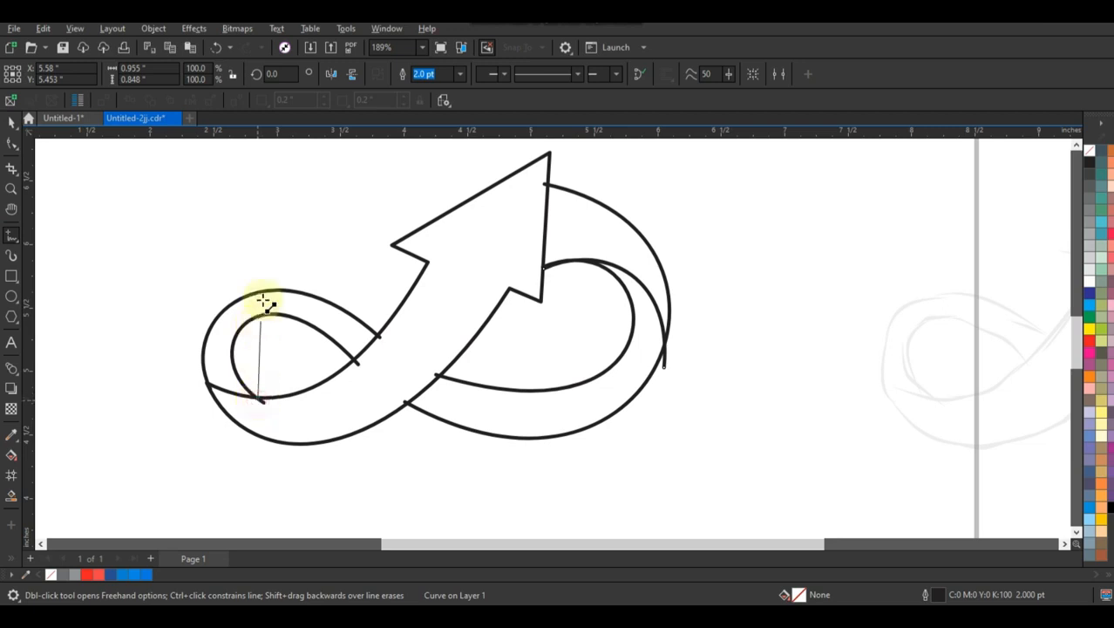
pyautogui.click(262, 286)
pyautogui.click(10, 143)
pyautogui.moveTo(124, 196); pyautogui.dragTo(332, 418)
pyautogui.click(203, 74)
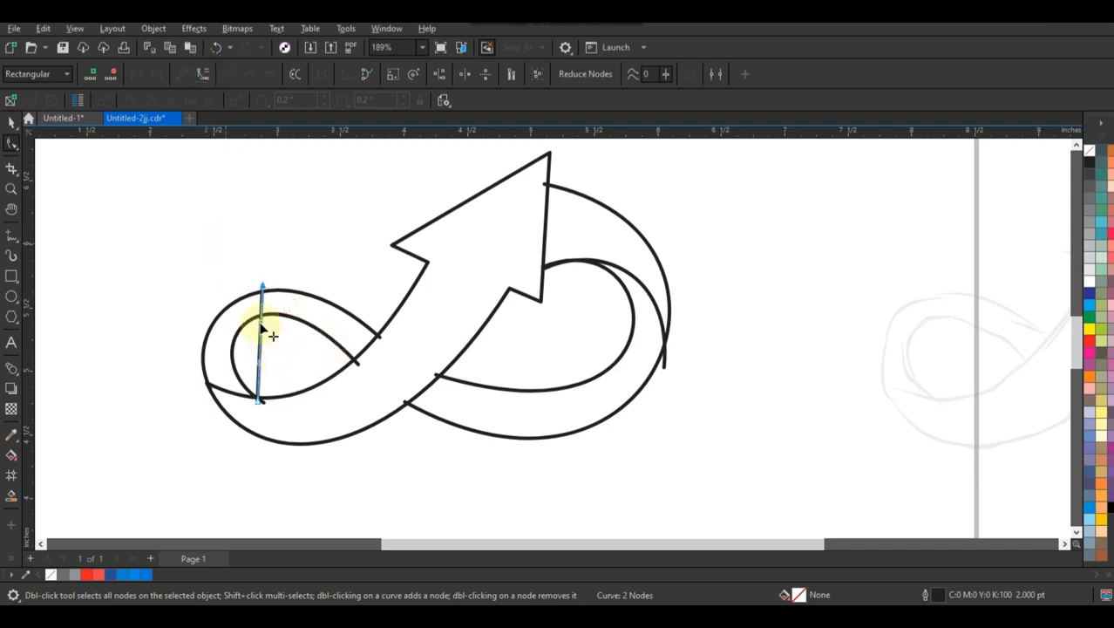
# Step: Reshape the small loop's new curve into a fold line following the inner edge and crossing the band to the upper outer edge
pyautogui.moveTo(261, 324); pyautogui.dragTo(215, 362)
pyautogui.moveTo(262, 286); pyautogui.dragTo(301, 284)
pyautogui.moveTo(245, 311); pyautogui.dragTo(231, 312)
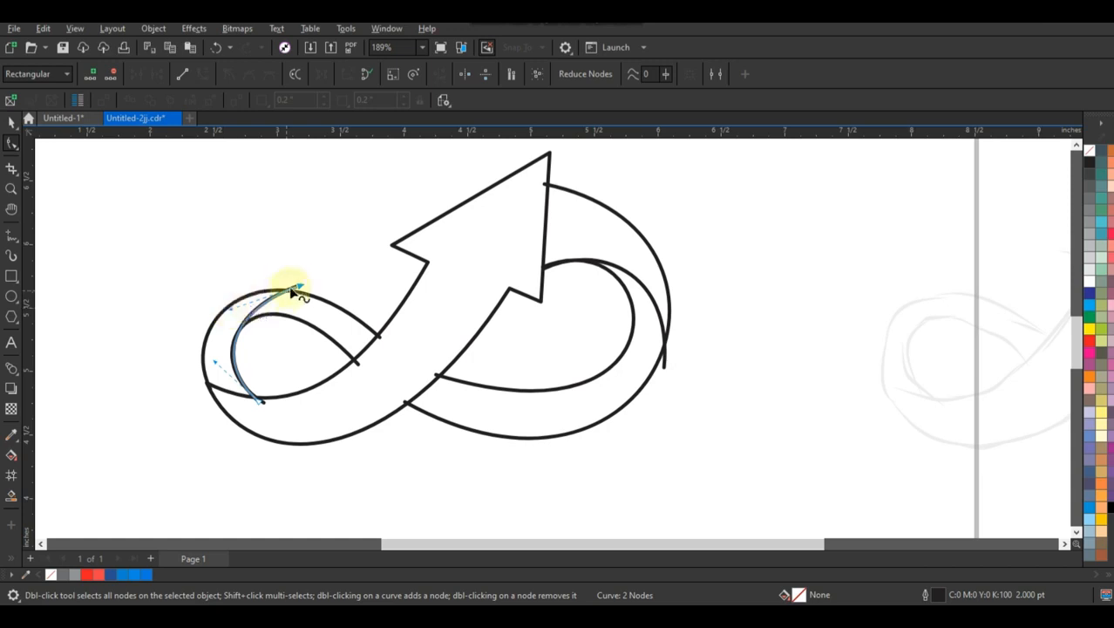
pyautogui.moveTo(301, 285); pyautogui.dragTo(317, 287)
pyautogui.moveTo(246, 310); pyautogui.dragTo(227, 302)
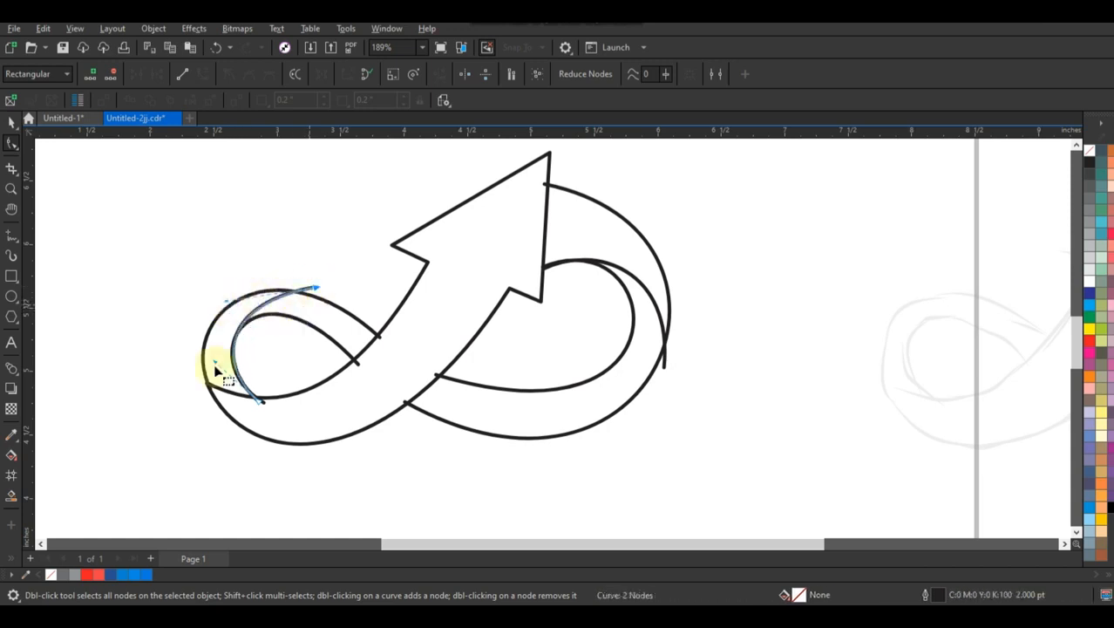
pyautogui.moveTo(215, 360); pyautogui.dragTo(211, 362)
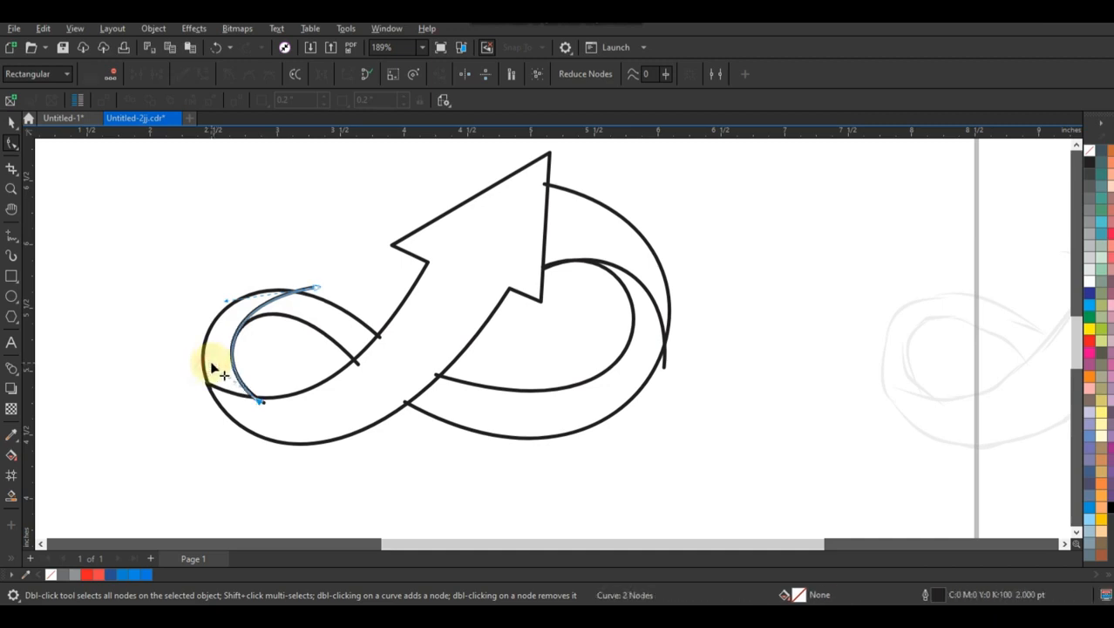
pyautogui.click(11, 122)
pyautogui.click(107, 221)
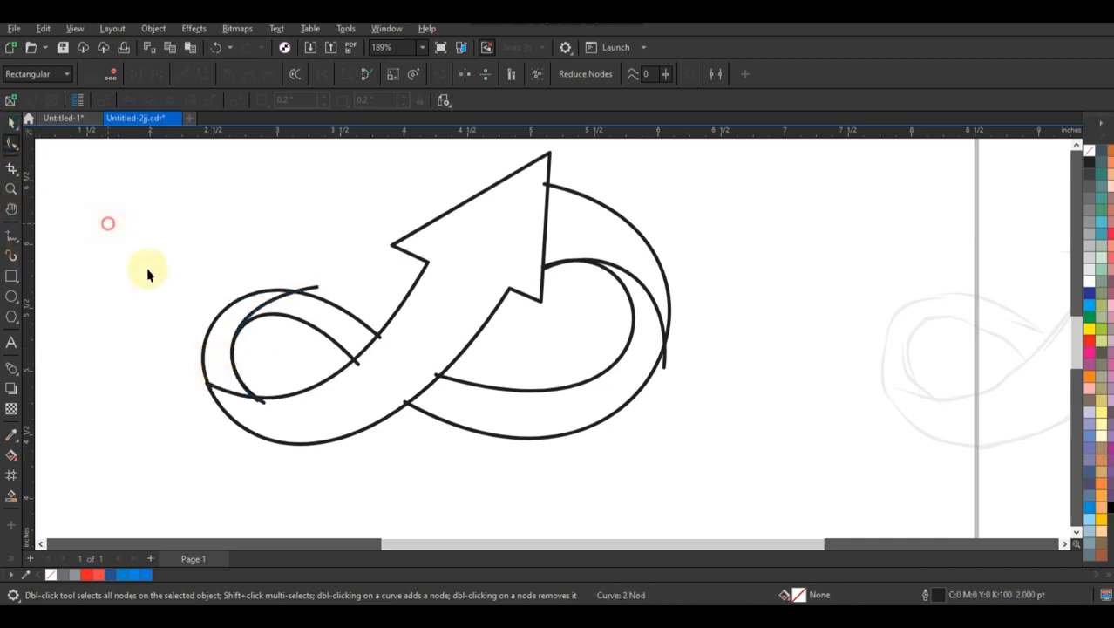
# Step: Smart Fill the arrow's enclosed region with a 0.5 pt black outline and colour the new shape red (#F11E25)
pyautogui.click(12, 495)
pyautogui.click(286, 418)
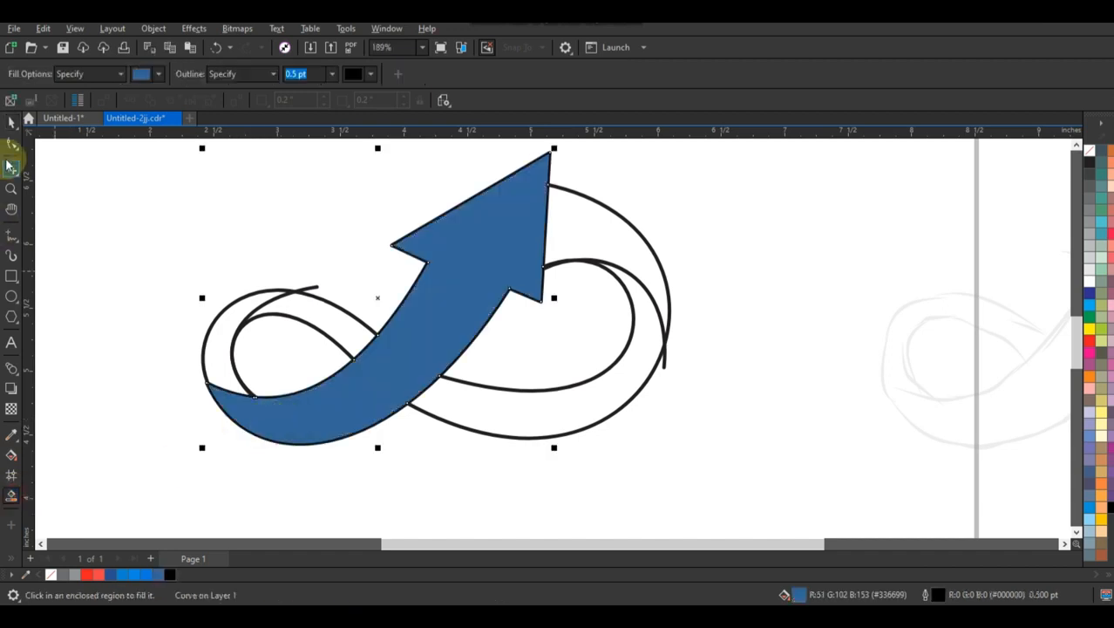
pyautogui.click(12, 122)
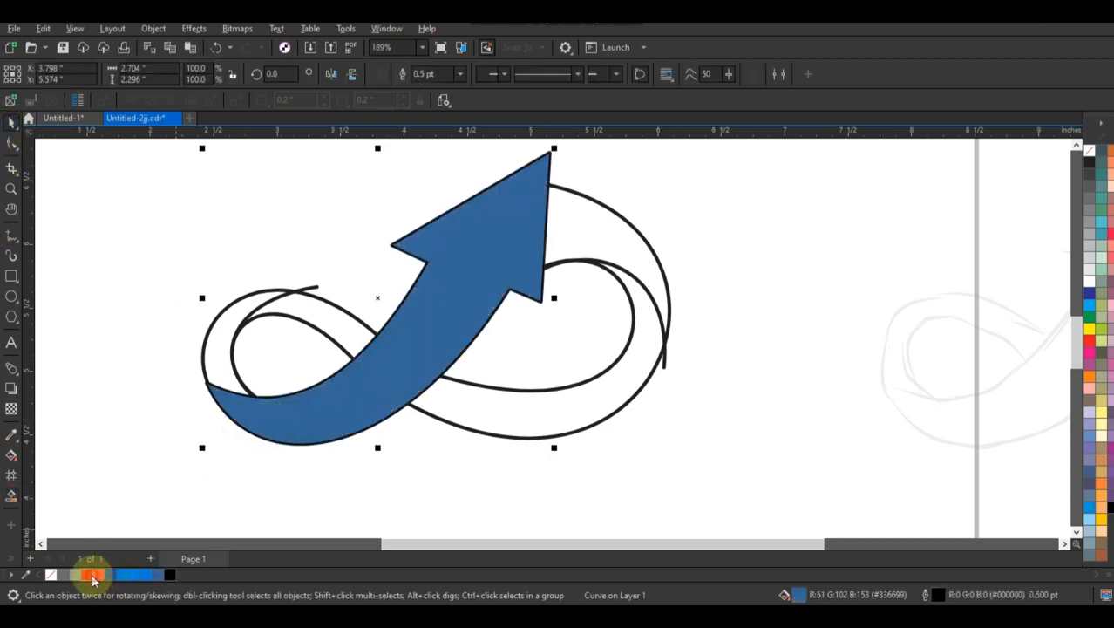
pyautogui.click(94, 576)
# Step: Apply a linear fountain fill to the arrow, running from red near the tail to lighter red at the arrowhead
pyautogui.click(11, 454)
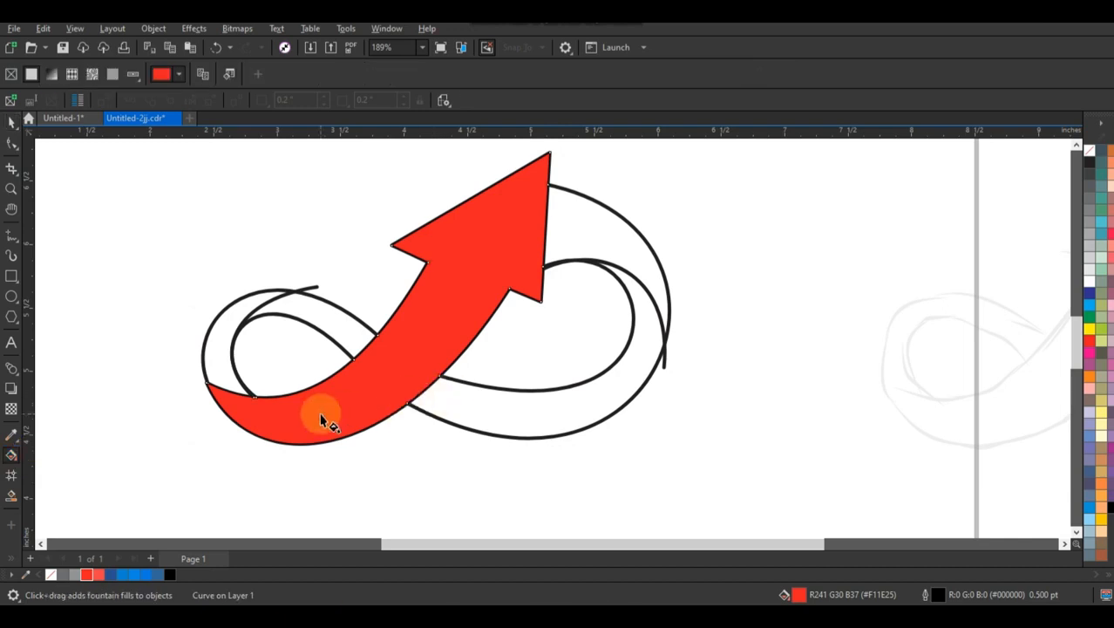
pyautogui.moveTo(321, 421); pyautogui.dragTo(484, 271)
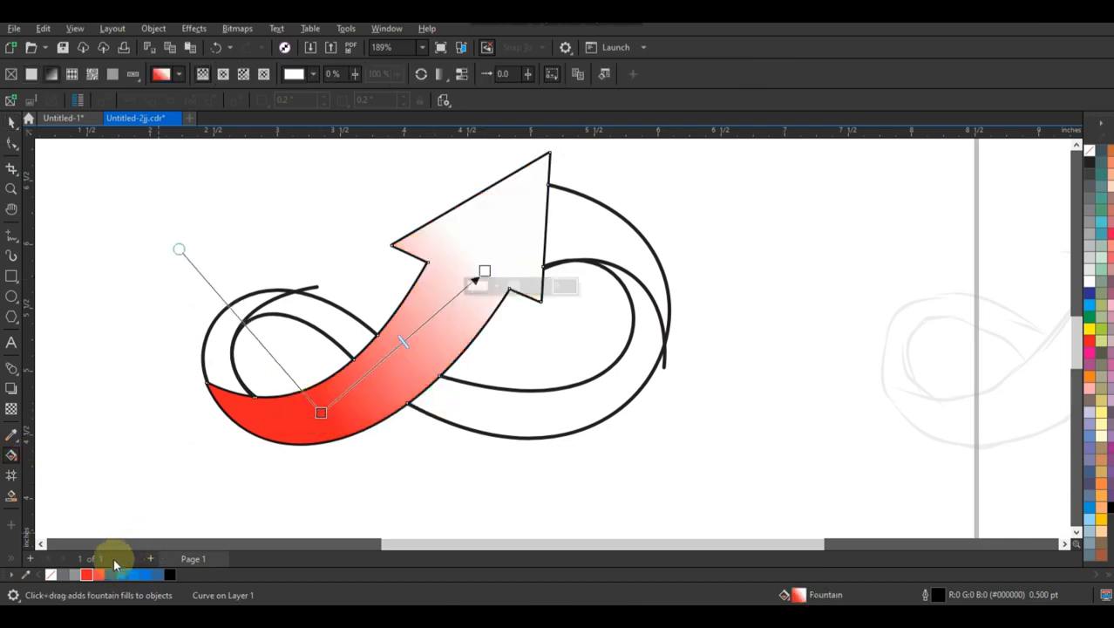
pyautogui.moveTo(100, 575); pyautogui.dragTo(485, 272)
pyautogui.moveTo(485, 271); pyautogui.dragTo(494, 252)
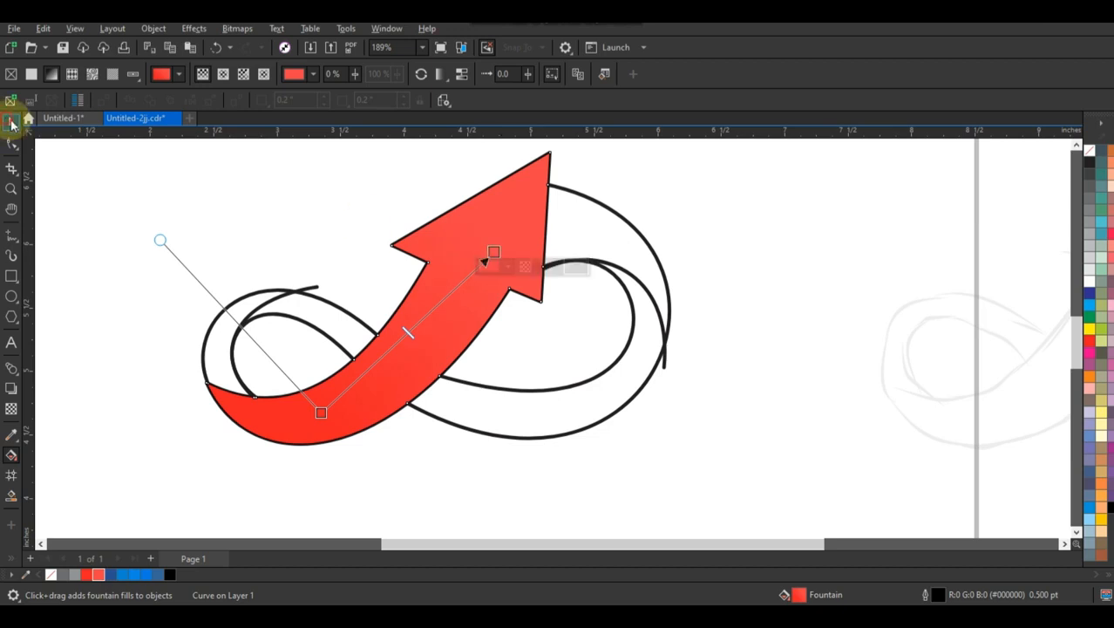
pyautogui.click(10, 124)
pyautogui.click(279, 181)
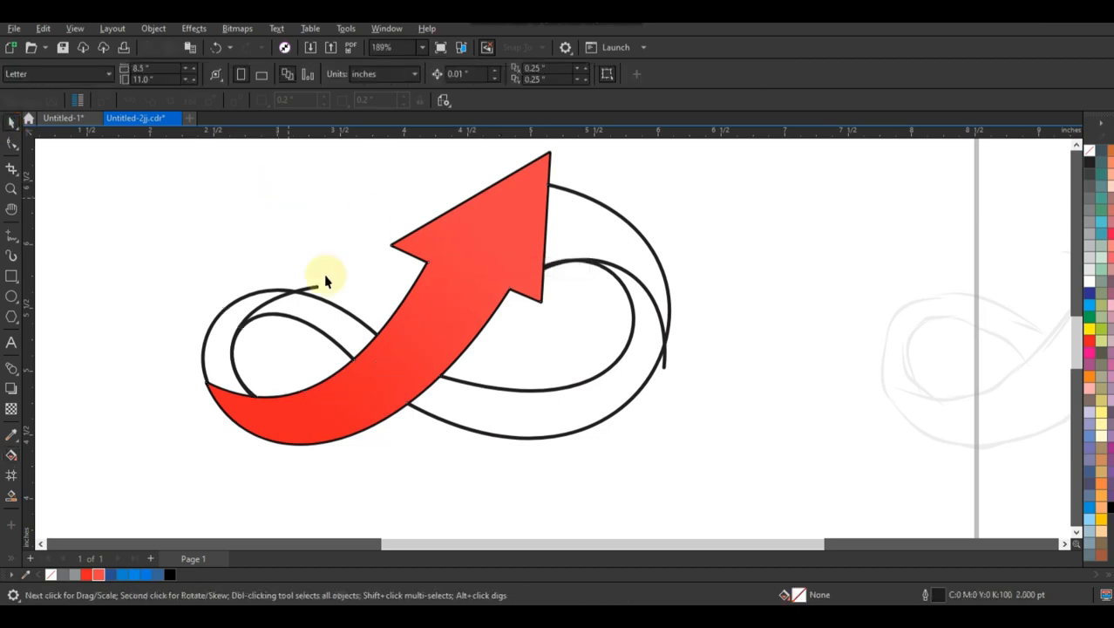
# Step: Smart Fill the four band regions of the large and small loops with blue (#336699) and a 0.5 pt black outline
pyautogui.click(13, 496)
pyautogui.click(584, 241)
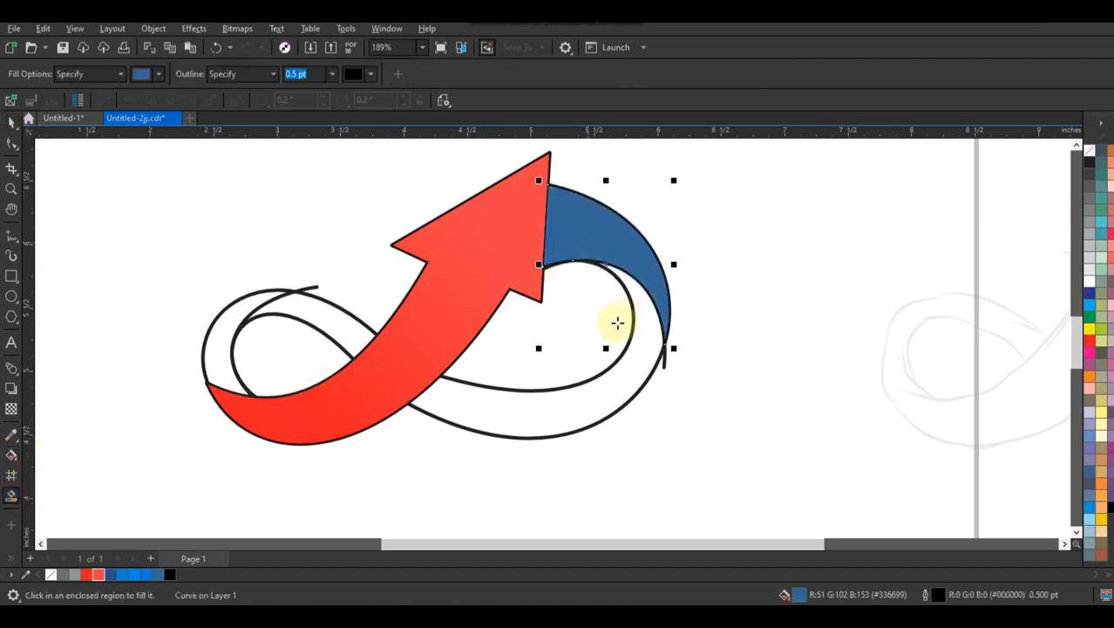
pyautogui.click(631, 364)
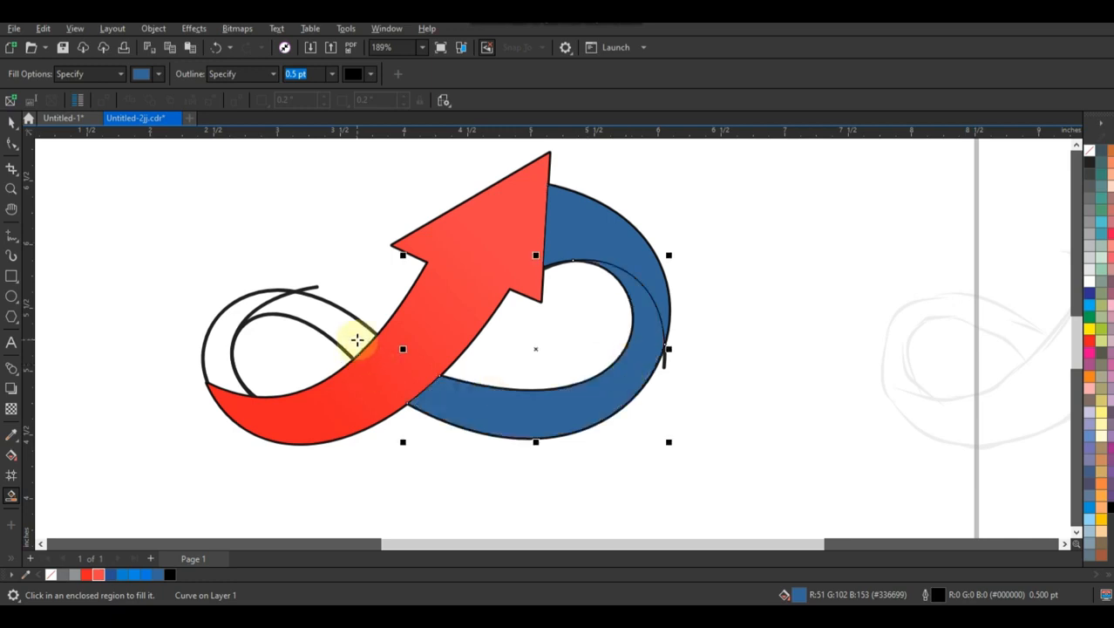
pyautogui.click(361, 334)
pyautogui.click(224, 360)
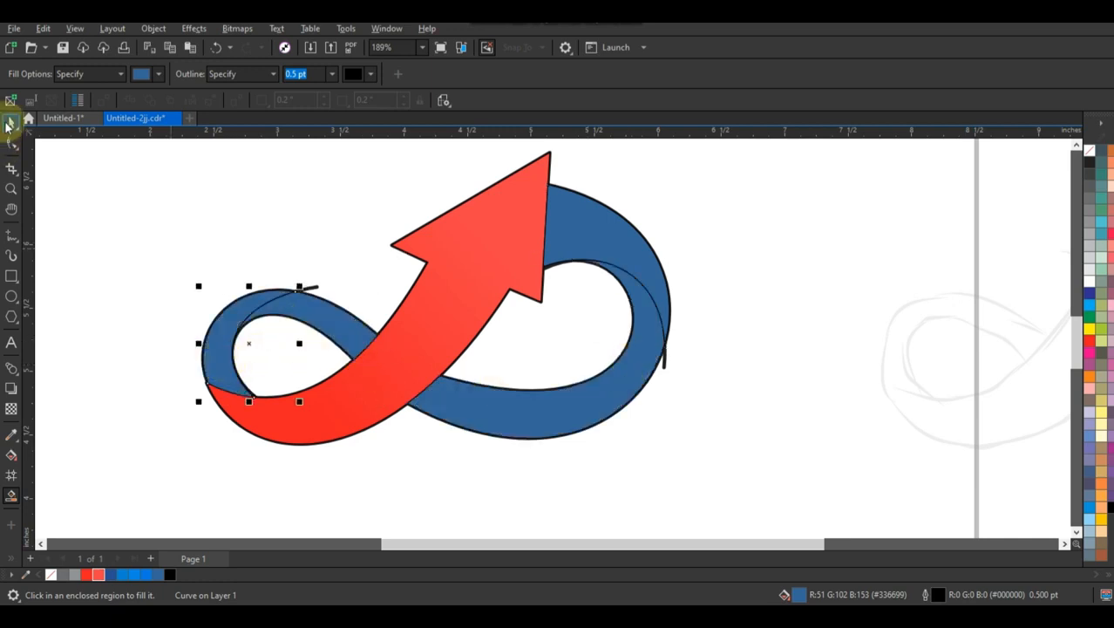
# Step: Delete the two leftover fold lines that stick out past the large and small loops
pyautogui.click(7, 123)
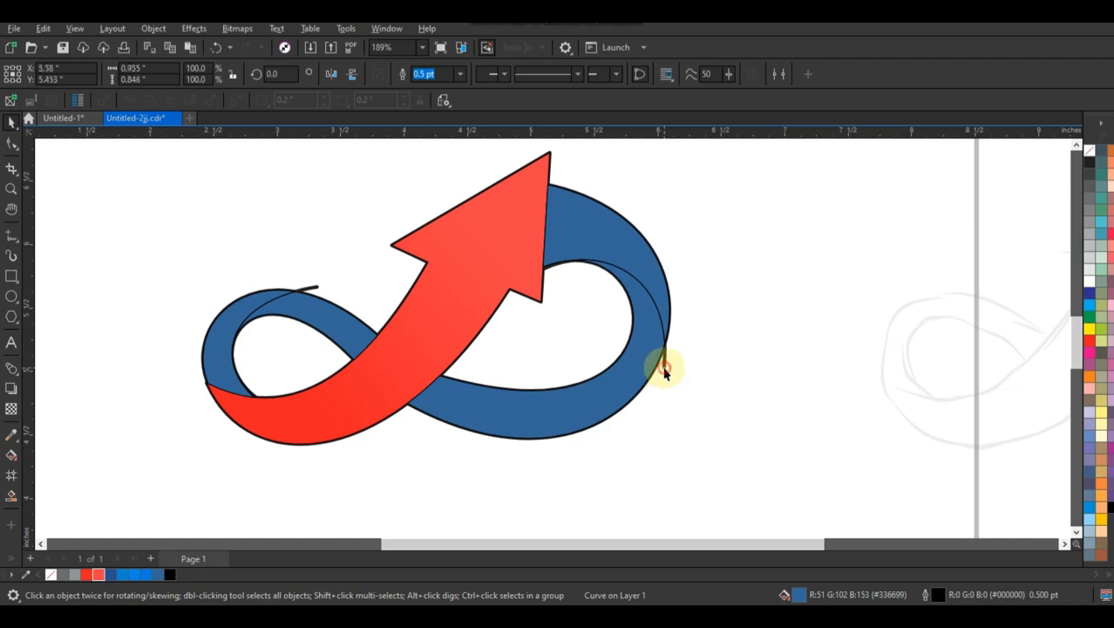
pyautogui.click(313, 288)
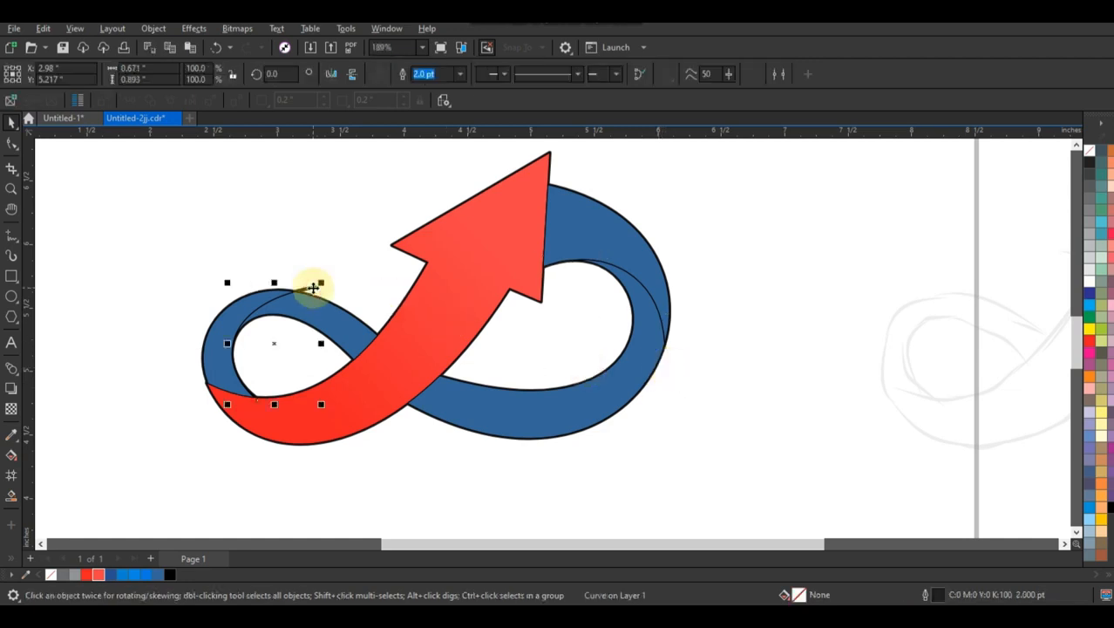
pyautogui.press('Delete')
# Step: Give the large loop's upper band a linear fountain fill from dark blue (#28508E) beside the arrowhead to bright blue near the fold
pyautogui.click(595, 252)
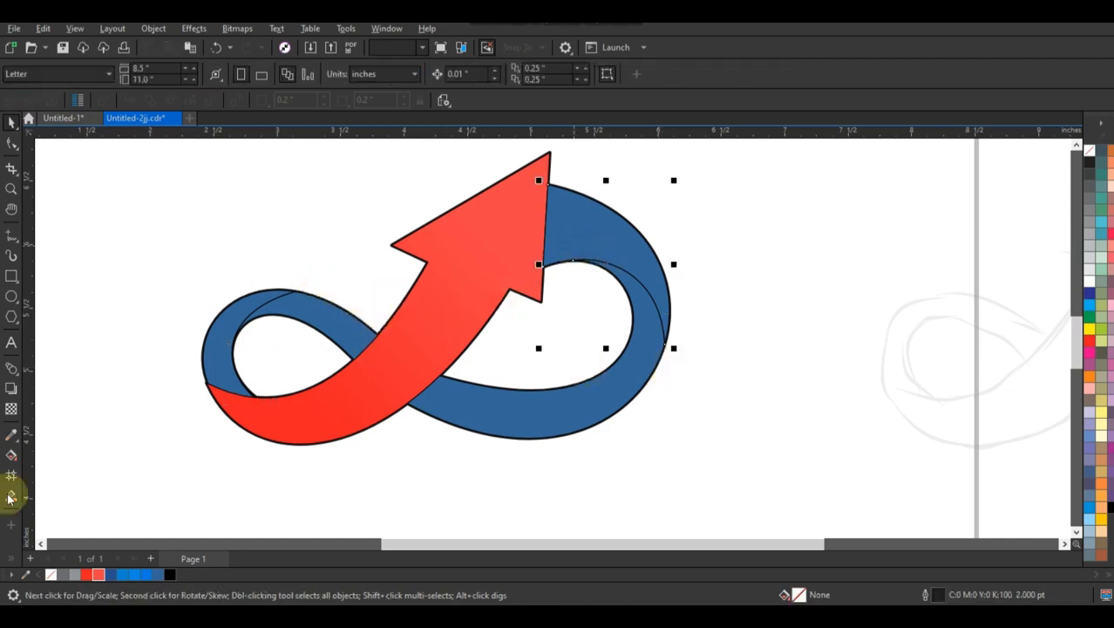
pyautogui.click(115, 576)
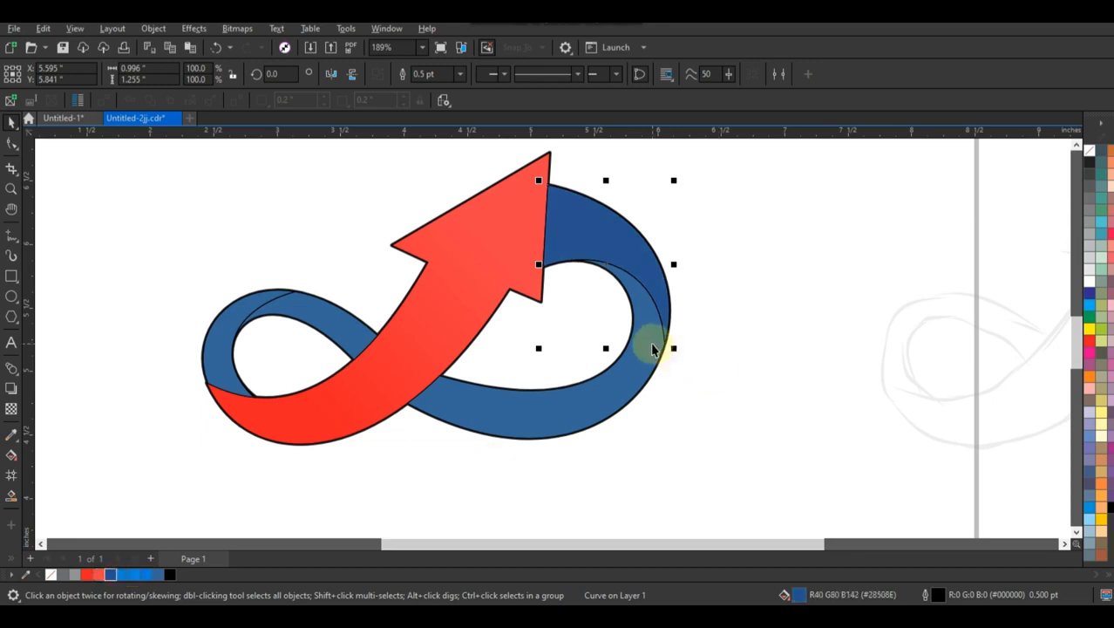
pyautogui.press('g')
pyautogui.moveTo(551, 226); pyautogui.dragTo(637, 274)
pyautogui.click(636, 272)
# Step: Apply a linear fountain fill to the large loop's lower band, dark blue at both ends with two brighter blue stops between
pyautogui.click(653, 318)
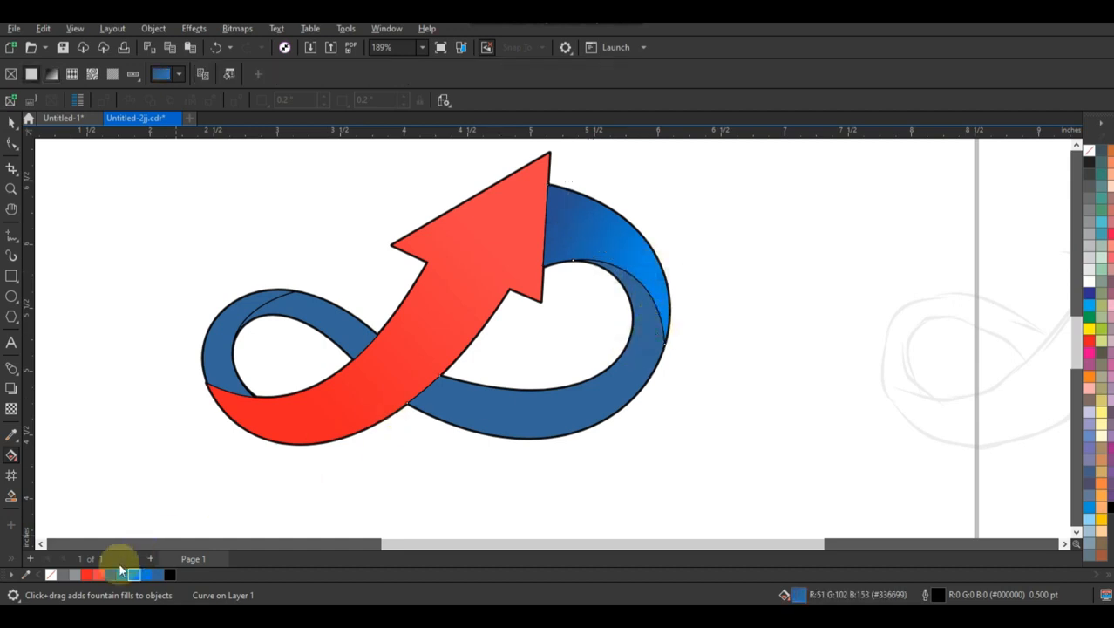
pyautogui.moveTo(641, 309); pyautogui.dragTo(484, 419)
pyautogui.moveTo(122, 573); pyautogui.dragTo(484, 421)
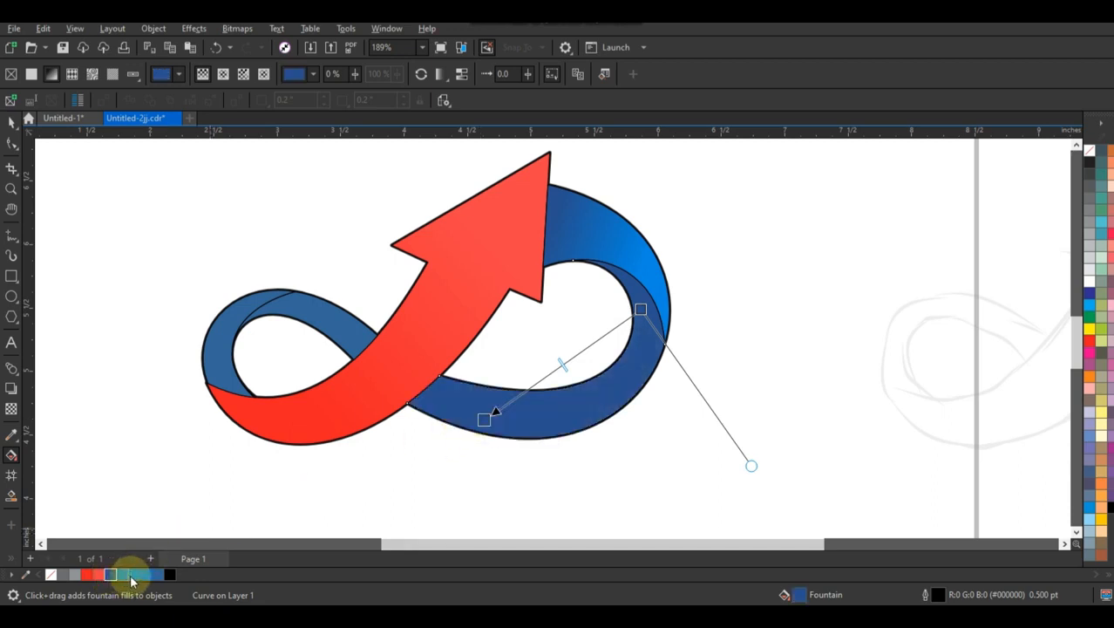
pyautogui.moveTo(135, 578); pyautogui.dragTo(582, 351)
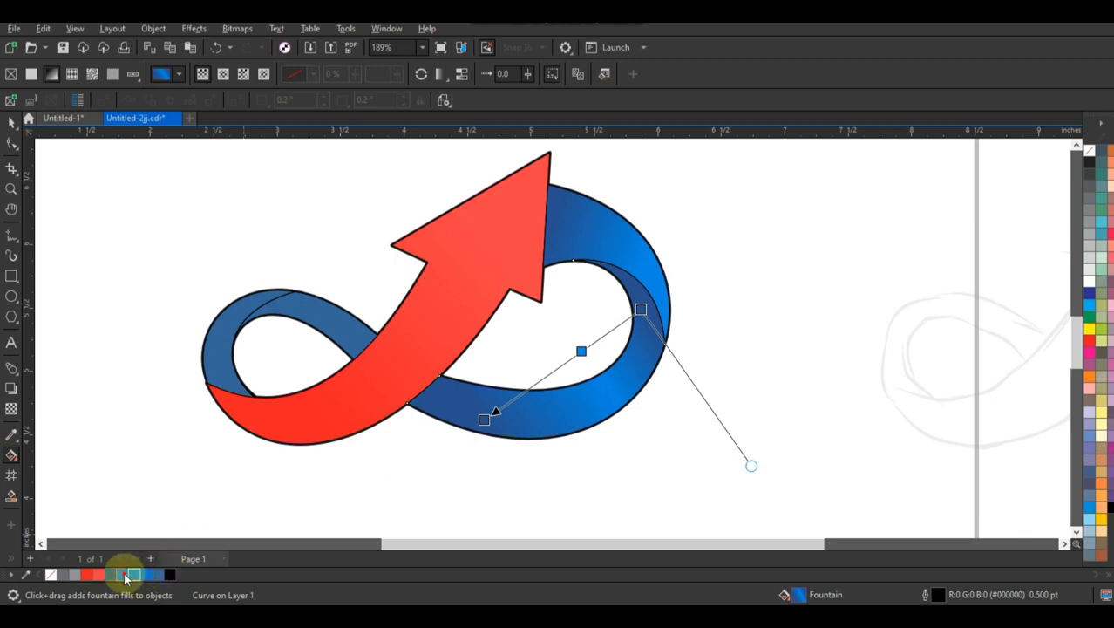
pyautogui.moveTo(125, 578); pyautogui.dragTo(542, 380)
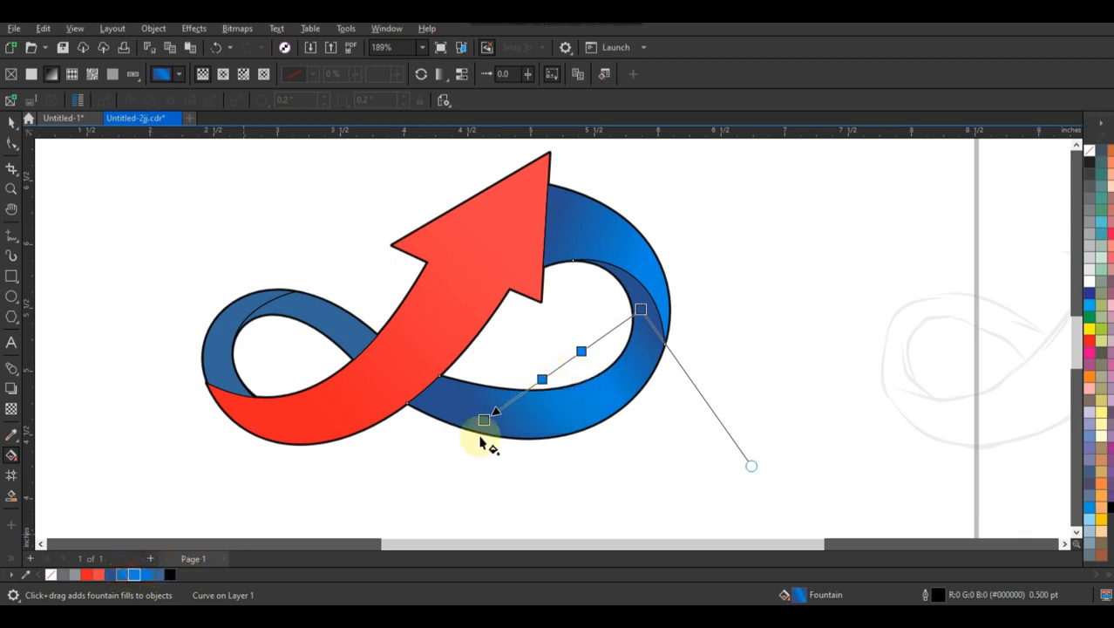
# Step: Extend the lower band's gradient outward at both ends and shift its upper bright blue stop closer to the fold
pyautogui.moveTo(482, 419); pyautogui.dragTo(444, 411)
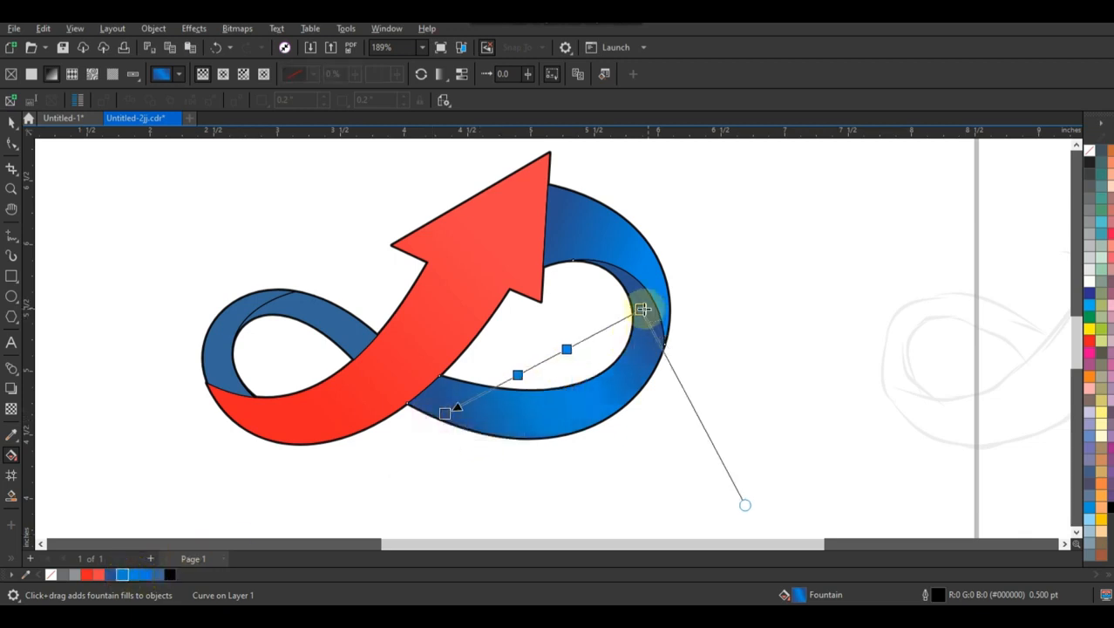
pyautogui.moveTo(642, 310); pyautogui.dragTo(666, 294)
pyautogui.moveTo(586, 335); pyautogui.dragTo(606, 326)
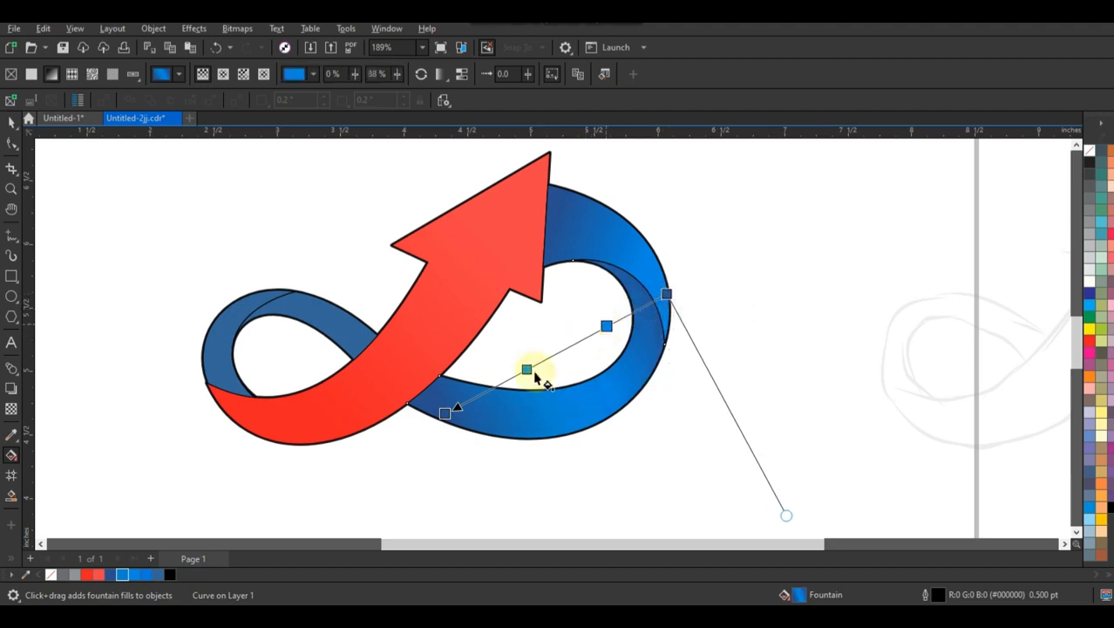
# Step: Give the small loop's inner band a linear fountain fill from dark blue beside the arrow to bright blue at the fold
pyautogui.click(307, 318)
pyautogui.moveTo(333, 436); pyautogui.dragTo(363, 346)
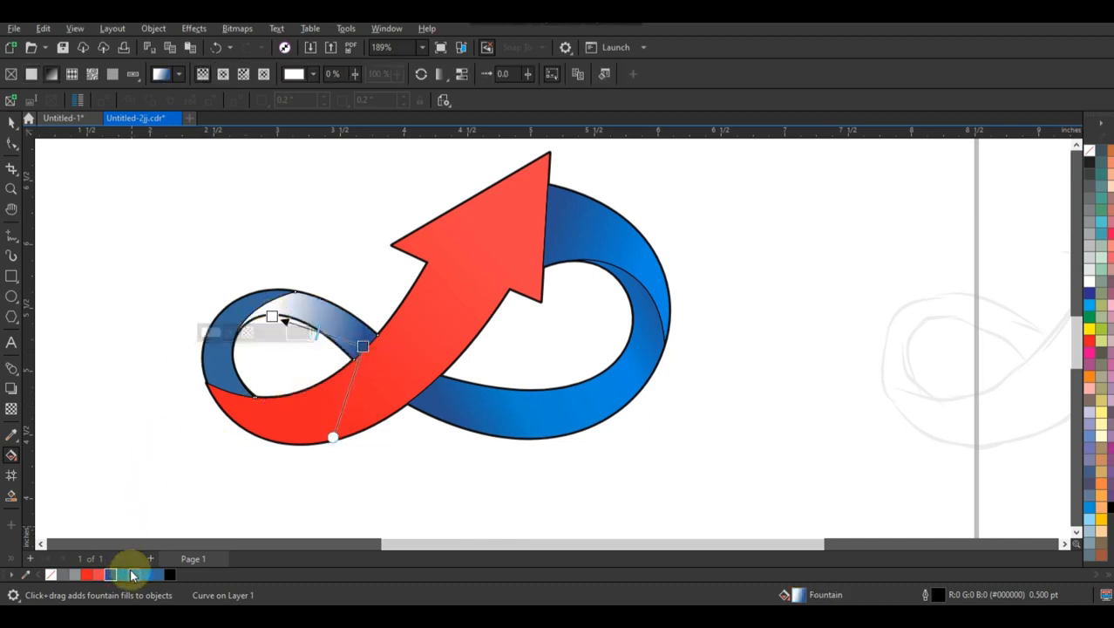
pyautogui.moveTo(134, 573); pyautogui.dragTo(273, 318)
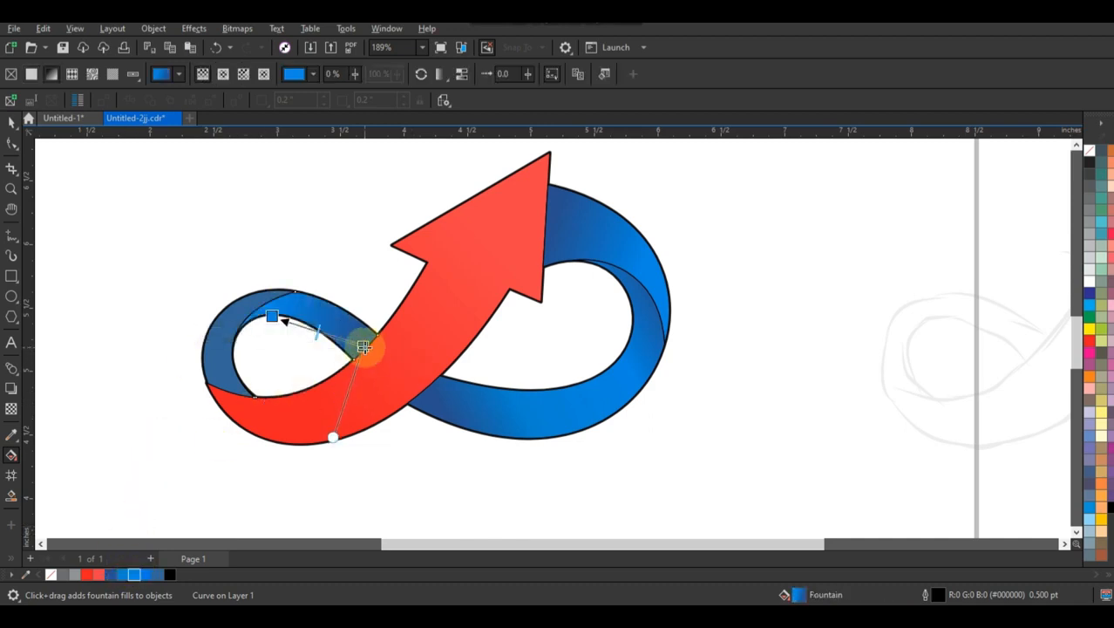
pyautogui.moveTo(363, 346); pyautogui.dragTo(374, 351)
# Step: Give the small loop's outer band a linear fountain fill from dark blue at the fold to bright blue at the arrow's tail
pyautogui.click(228, 367)
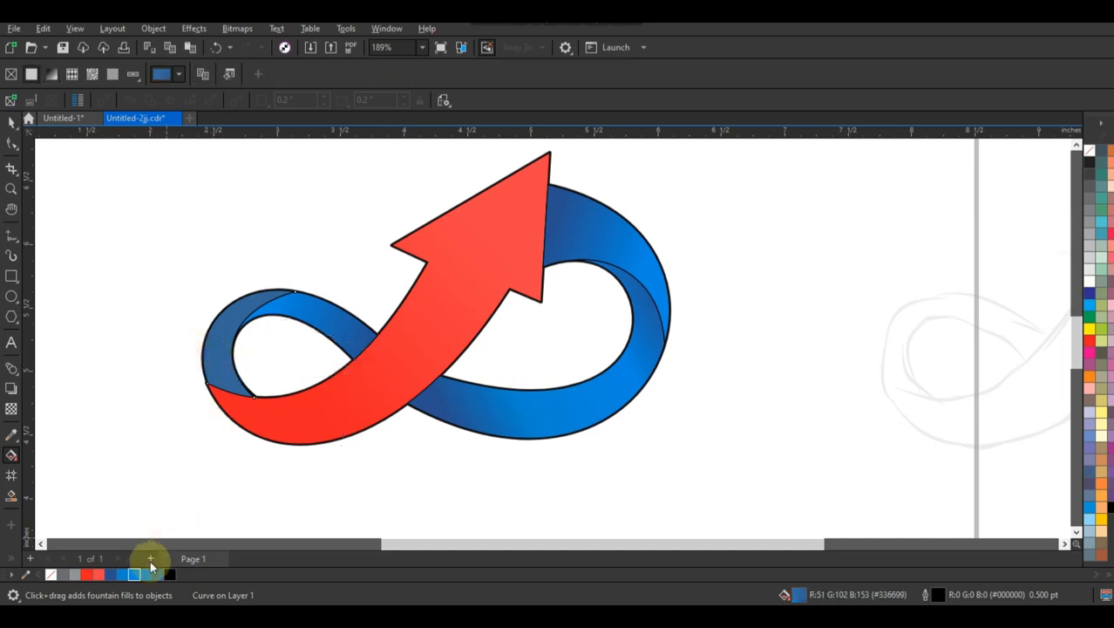
pyautogui.click(110, 575)
pyautogui.moveTo(231, 311); pyautogui.dragTo(218, 398)
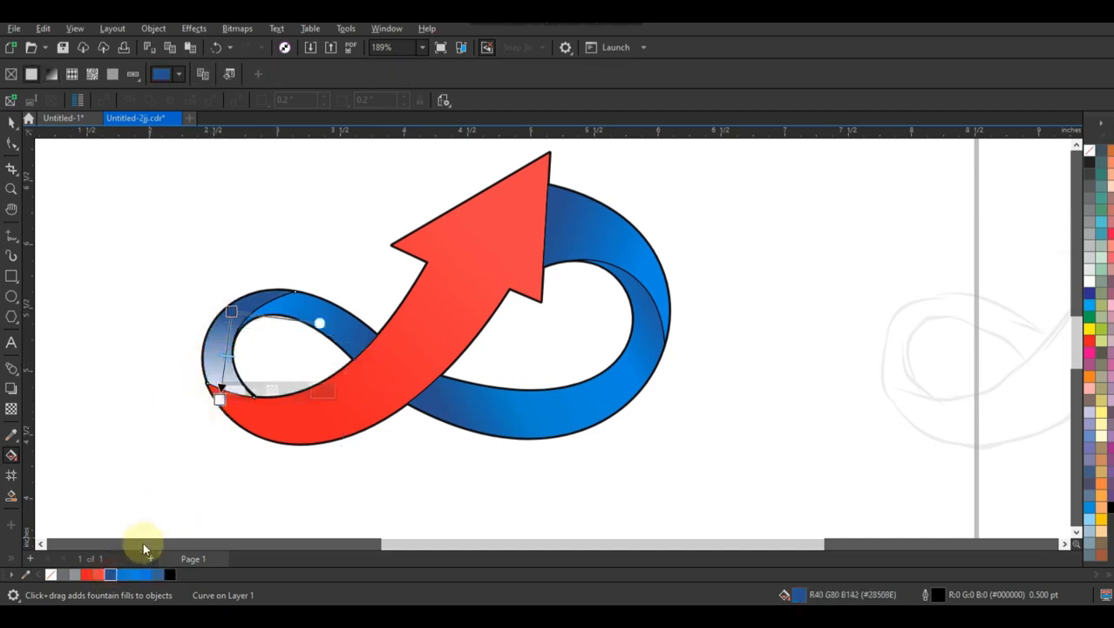
pyautogui.moveTo(133, 573); pyautogui.dragTo(218, 399)
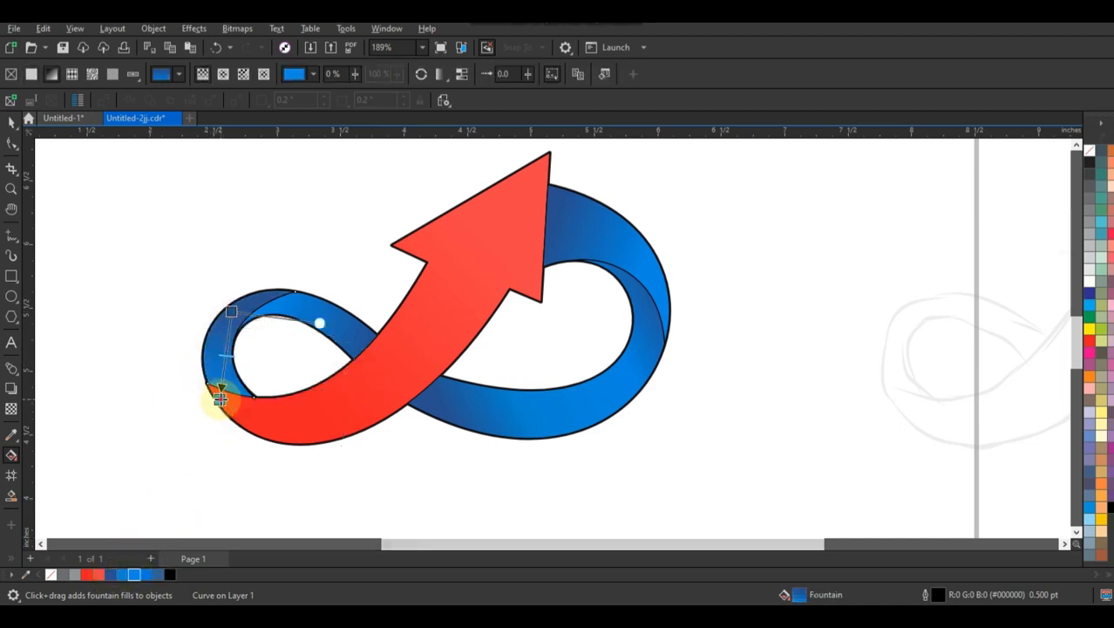
pyautogui.click(217, 395)
pyautogui.click(13, 123)
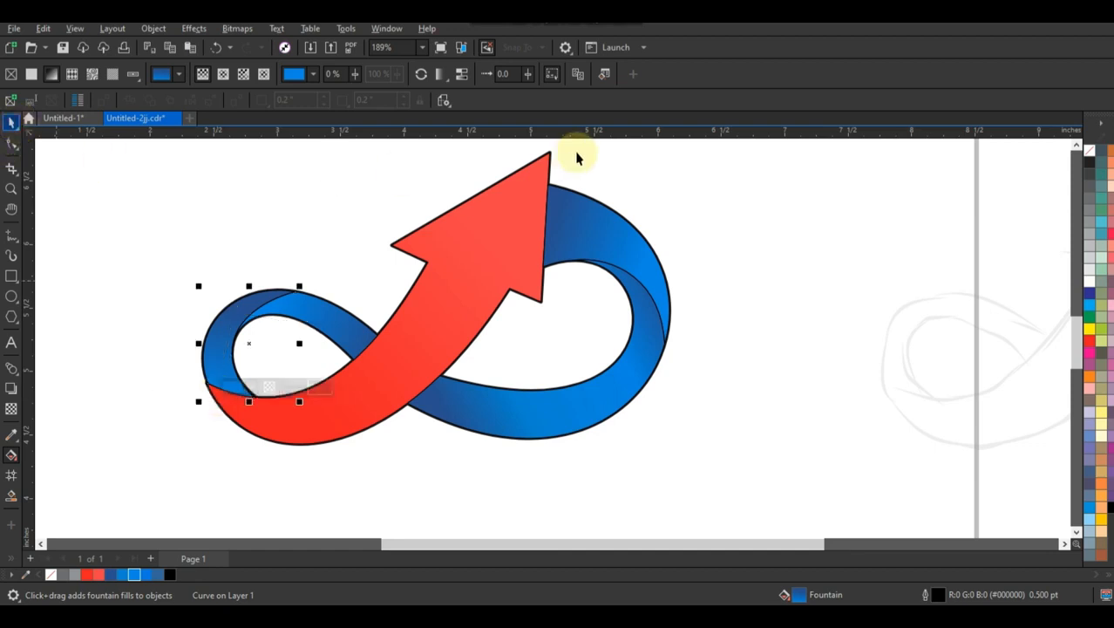
pyautogui.click(615, 149)
pyautogui.scroll(-2, 682, 296)
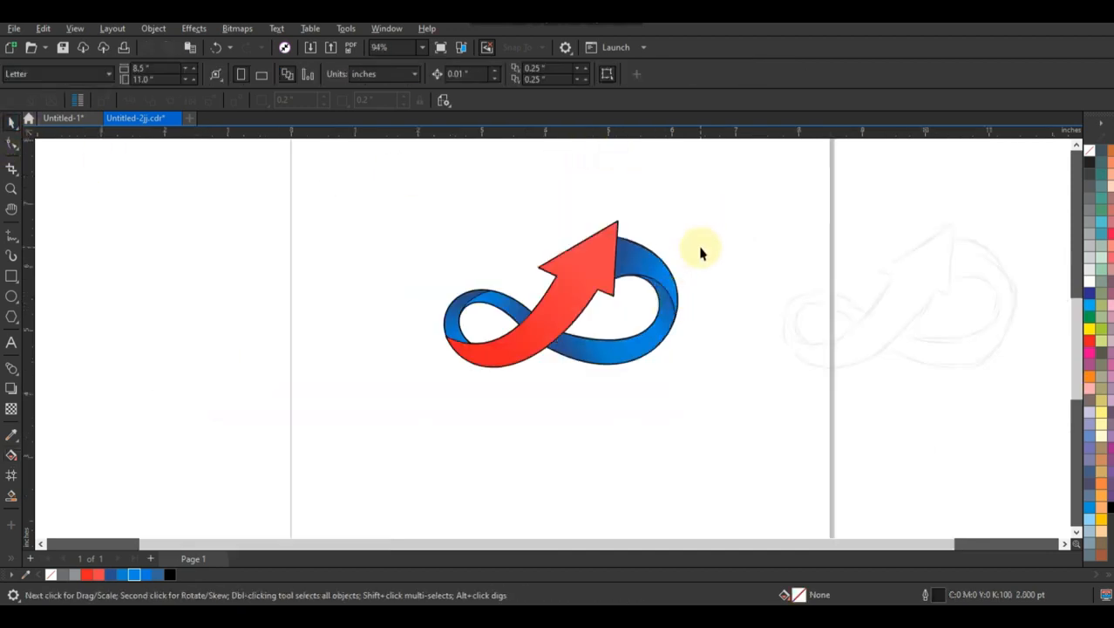
# Step: Move the five filled shapes clear of the traced black outlines and delete those original outlines
pyautogui.click(642, 305)
pyautogui.keyDown('shift'); pyautogui.click(645, 331); pyautogui.keyUp('shift')
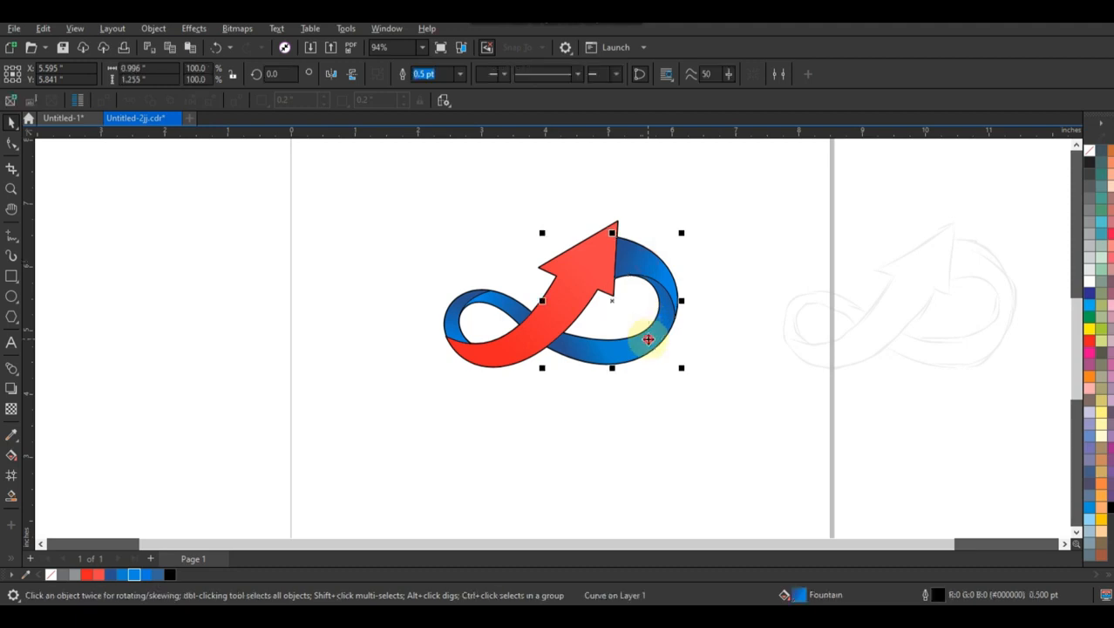
pyautogui.keyDown('shift'); pyautogui.click(504, 309); pyautogui.keyUp('shift')
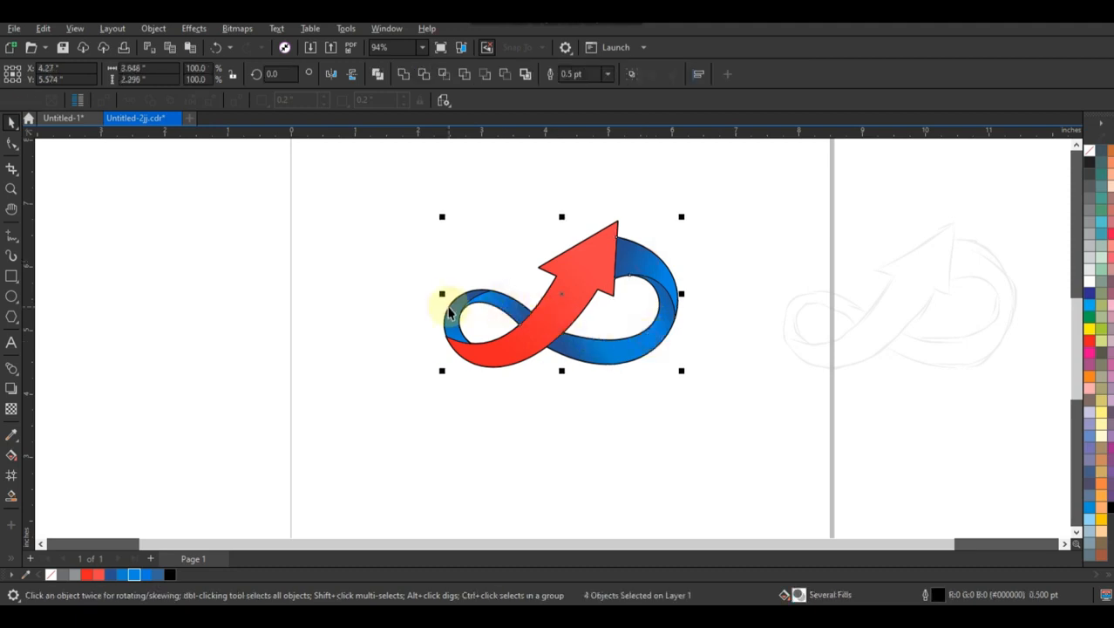
pyautogui.keyDown('shift'); pyautogui.click(449, 312); pyautogui.keyUp('shift')
pyautogui.moveTo(549, 302); pyautogui.dragTo(284, 323)
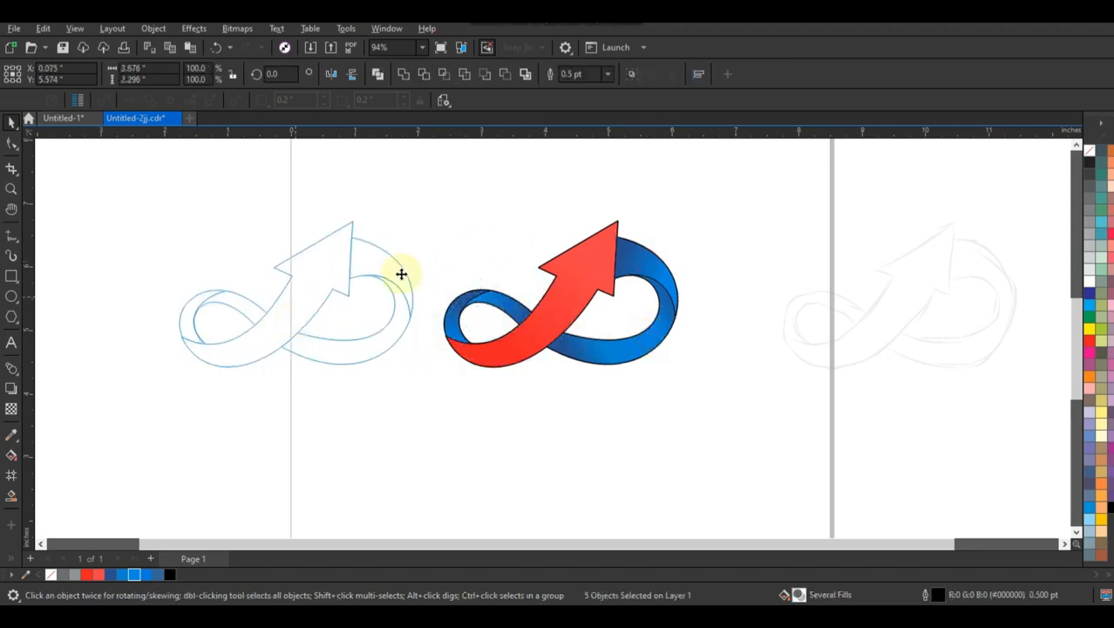
pyautogui.moveTo(401, 274); pyautogui.dragTo(401, 273)
pyautogui.moveTo(422, 169); pyautogui.dragTo(691, 399)
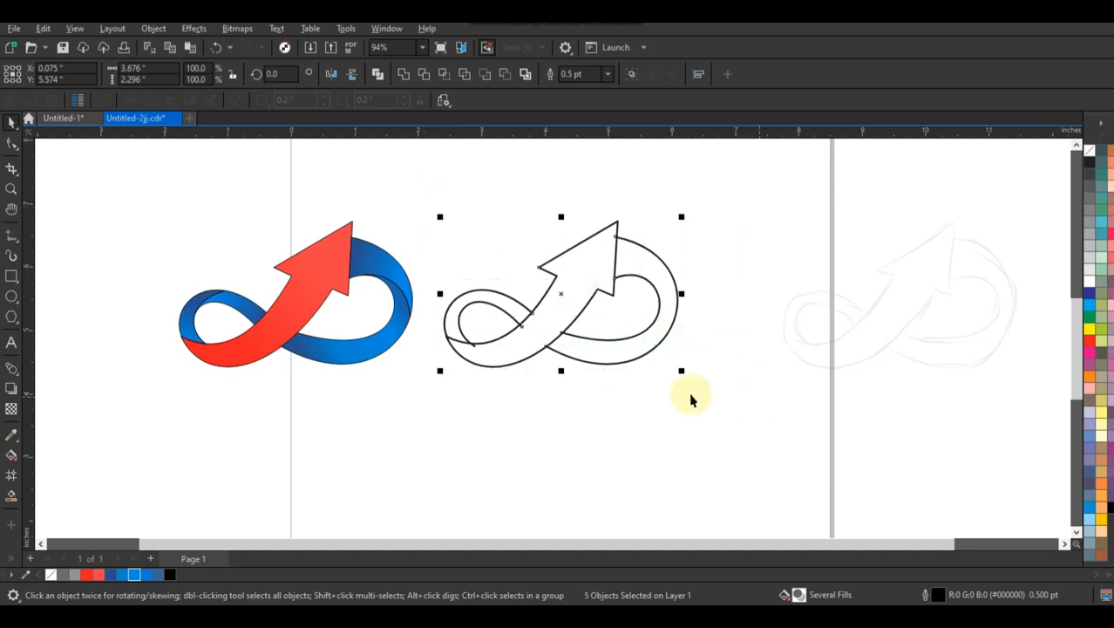
pyautogui.press('Delete')
# Step: Remove the outlines from the five filled shapes and move the artwork back onto the page
pyautogui.moveTo(148, 210); pyautogui.dragTo(148, 210)
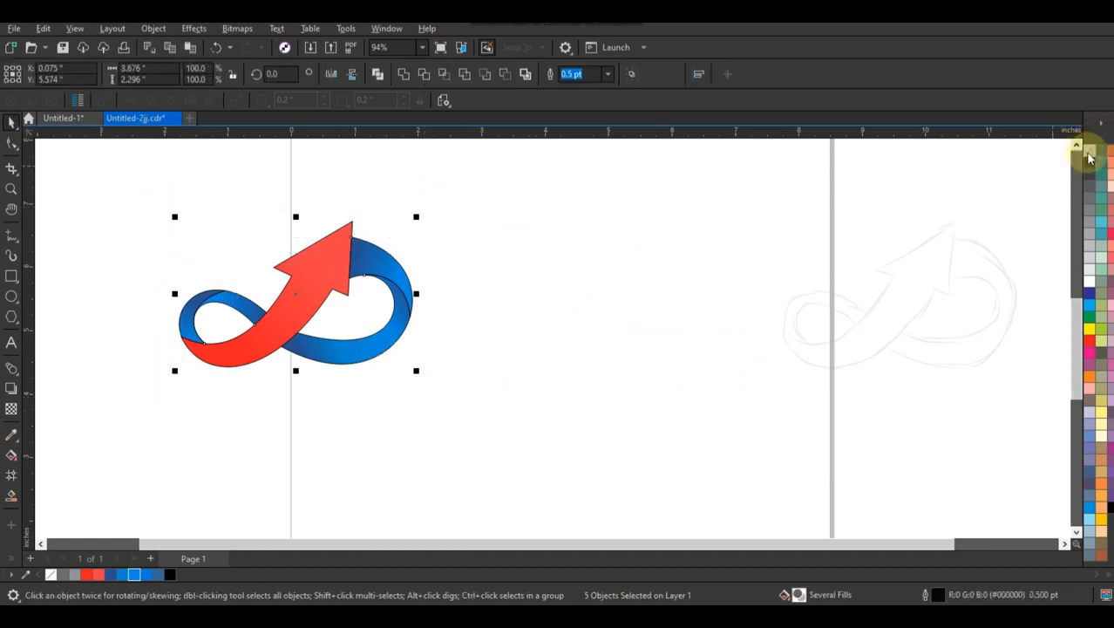
pyautogui.rightClick(1090, 152)
pyautogui.click(1045, 165)
pyautogui.moveTo(303, 290); pyautogui.dragTo(700, 250)
pyautogui.click(737, 243)
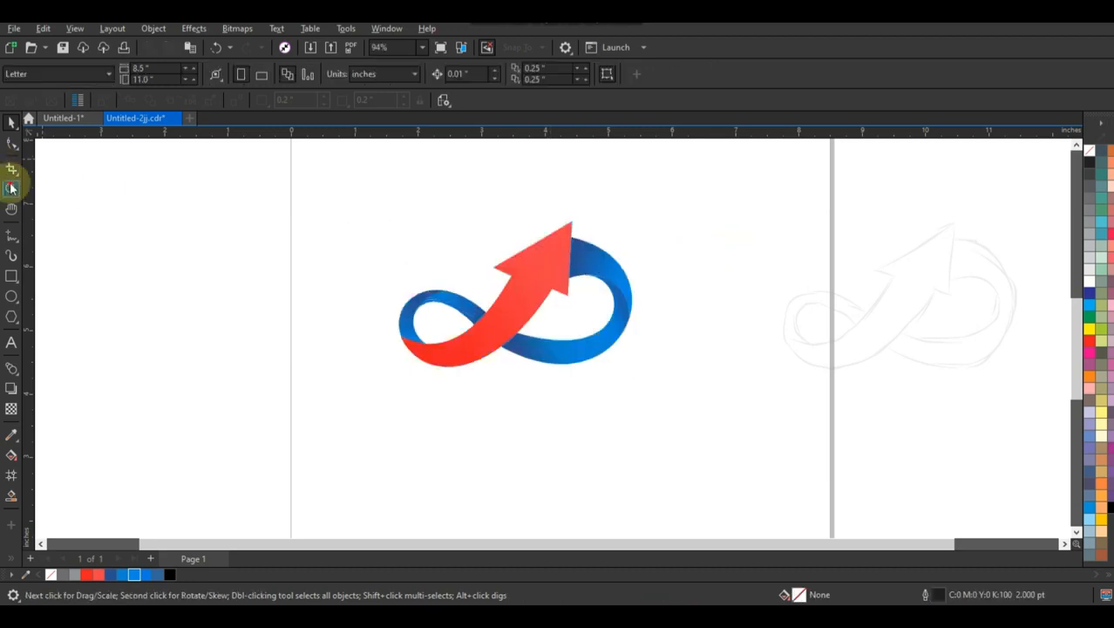
# Step: Draw a straight line from just beyond the arrowhead's tip to the end of the arrow's tail
pyautogui.click(11, 188)
pyautogui.moveTo(257, 171); pyautogui.dragTo(784, 394)
pyautogui.click(11, 235)
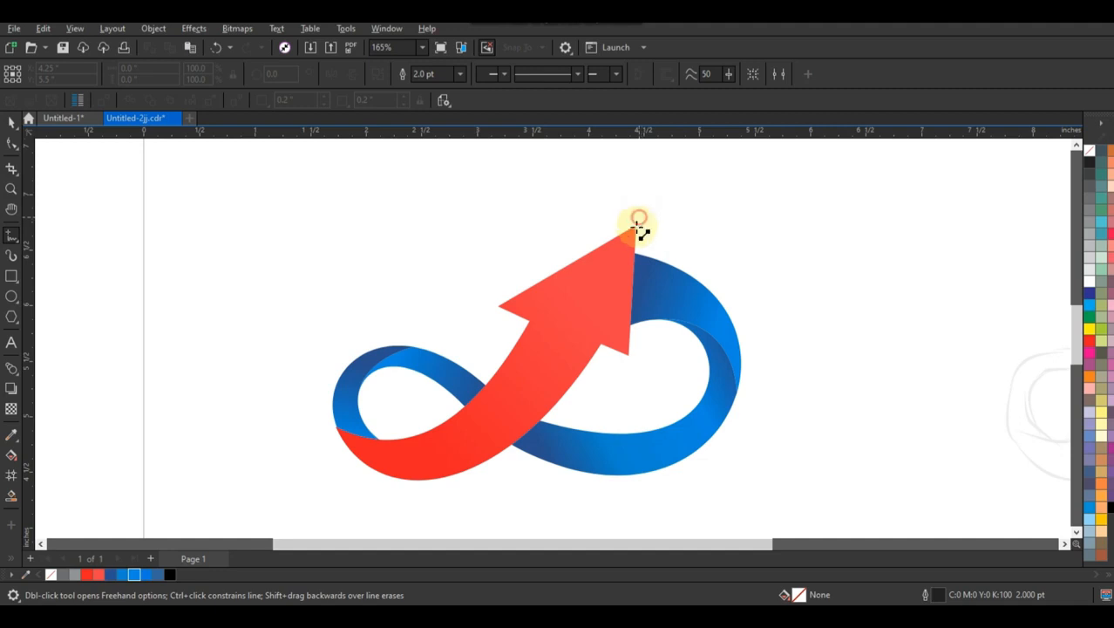
pyautogui.click(639, 219)
pyautogui.click(333, 427)
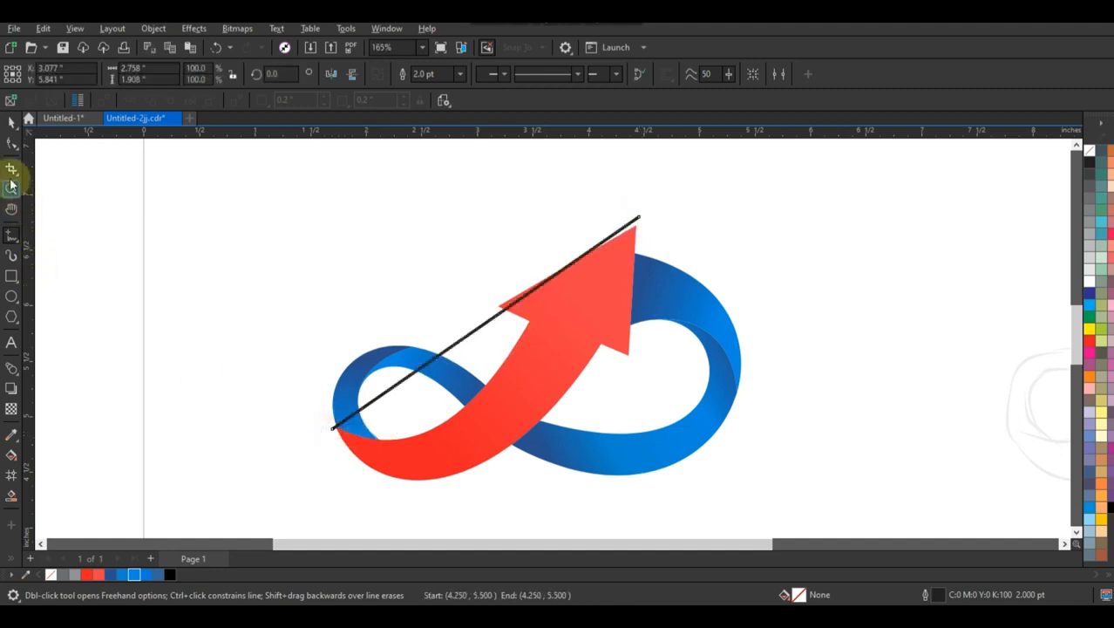
# Step: Convert the line to a curve and bend it along the arrow's body so it splits the arrow lengthwise
pyautogui.click(11, 142)
pyautogui.moveTo(209, 166); pyautogui.dragTo(736, 455)
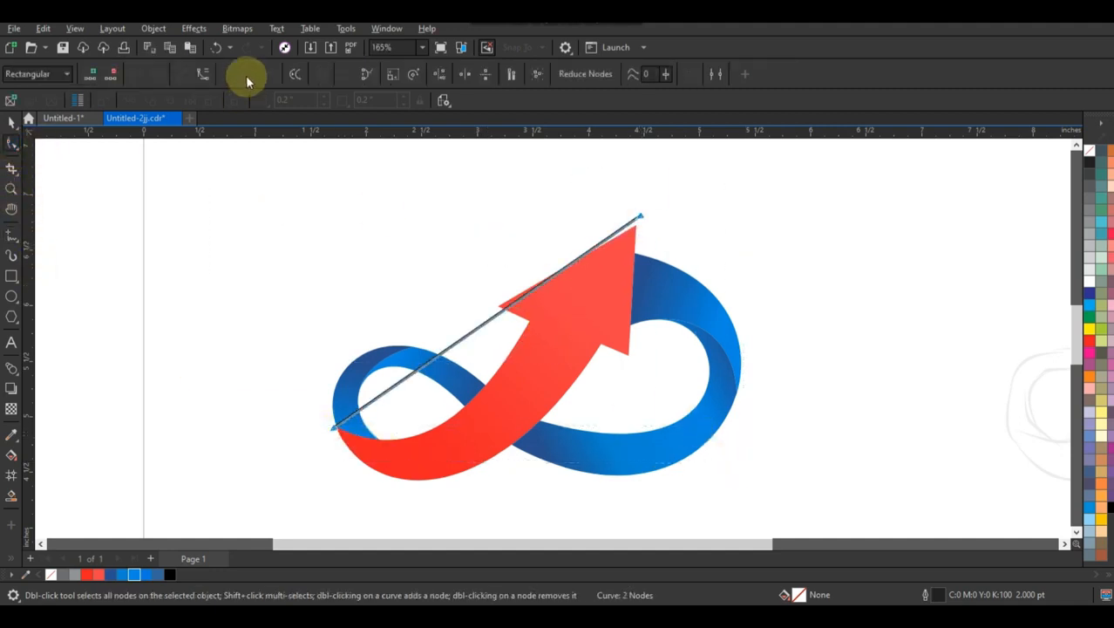
pyautogui.click(631, 206)
pyautogui.moveTo(539, 294)
pyautogui.mouseDown()
pyautogui.moveTo(571, 332)
pyautogui.moveTo(485, 373)
pyautogui.moveTo(435, 355)
pyautogui.moveTo(439, 444)
pyautogui.moveTo(418, 508)
pyautogui.moveTo(327, 424)
pyautogui.mouseUp()
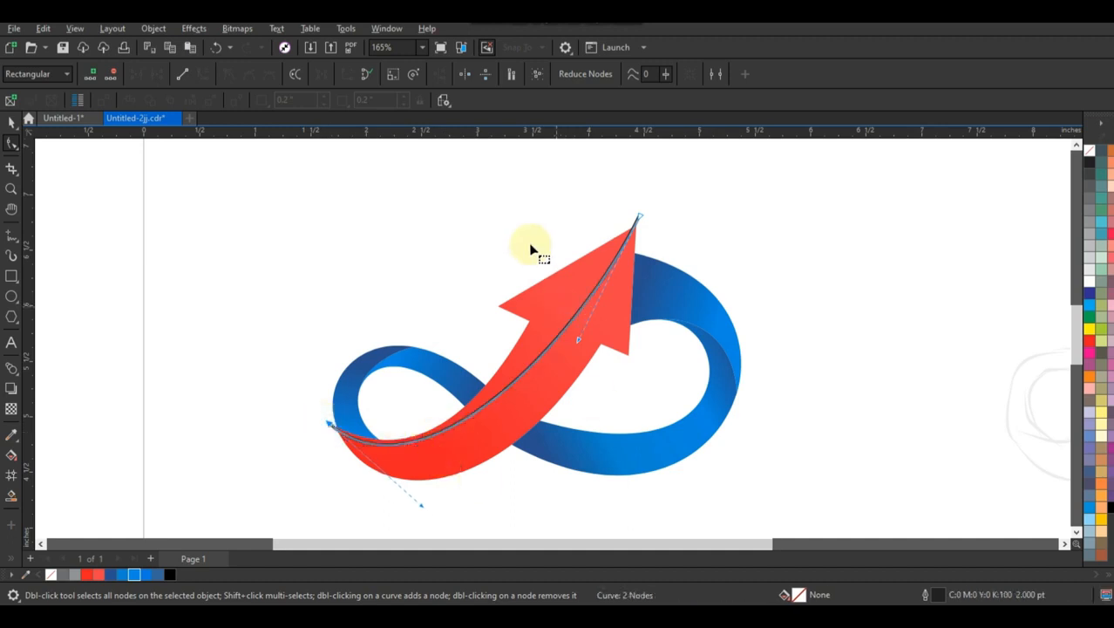
pyautogui.scroll(-2, 530, 250)
pyautogui.moveTo(473, 381); pyautogui.dragTo(490, 396)
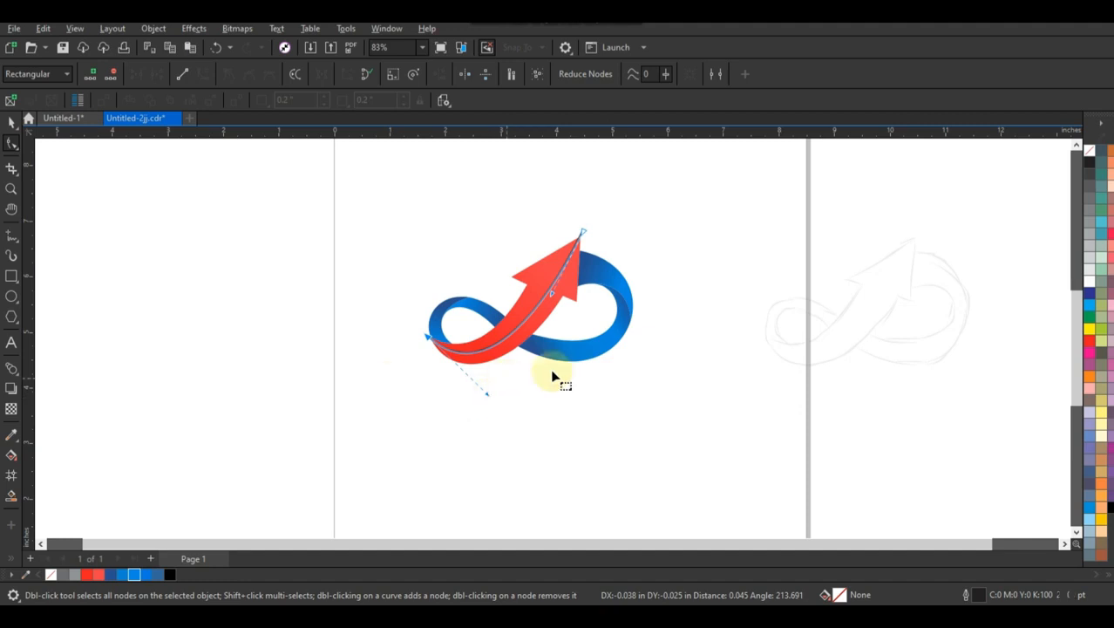
# Step: Smart Fill the arrow's lower half below the dividing curve and colour the new shape red
pyautogui.click(11, 495)
pyautogui.click(528, 327)
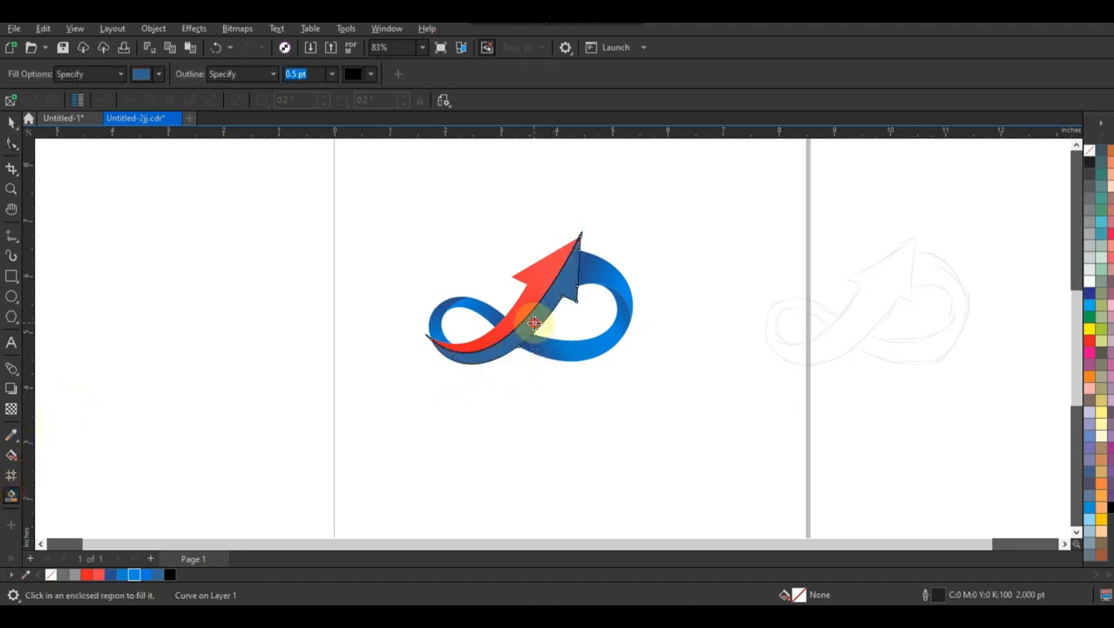
pyautogui.click(10, 125)
pyautogui.click(86, 574)
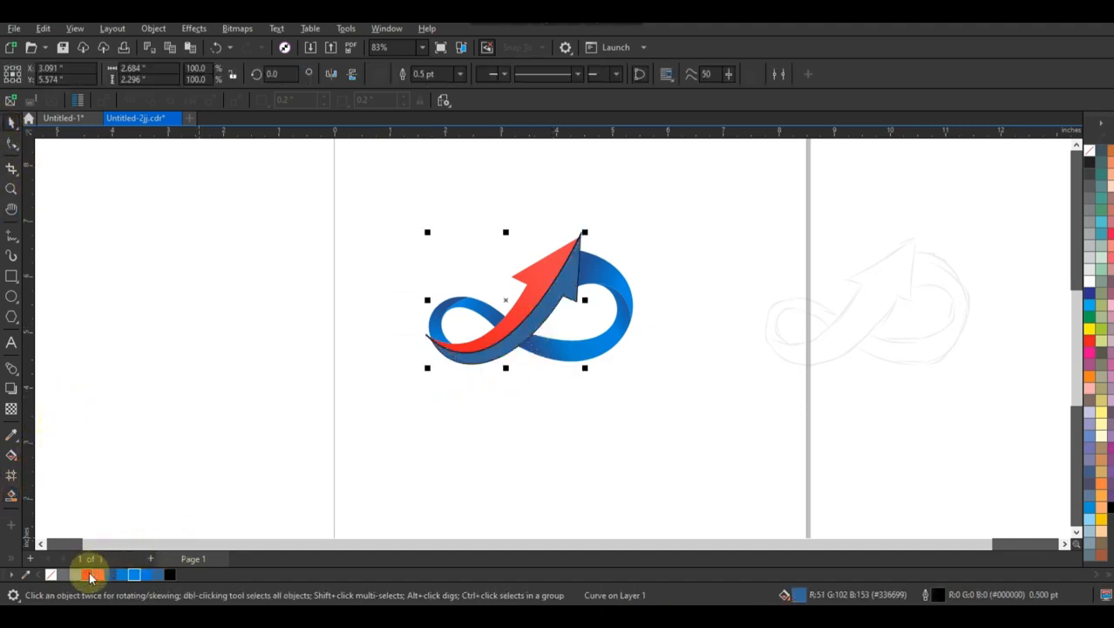
# Step: Delete the dividing curve and remove the outlines from the red arrow shapes
pyautogui.click(591, 229)
pyautogui.click(582, 235)
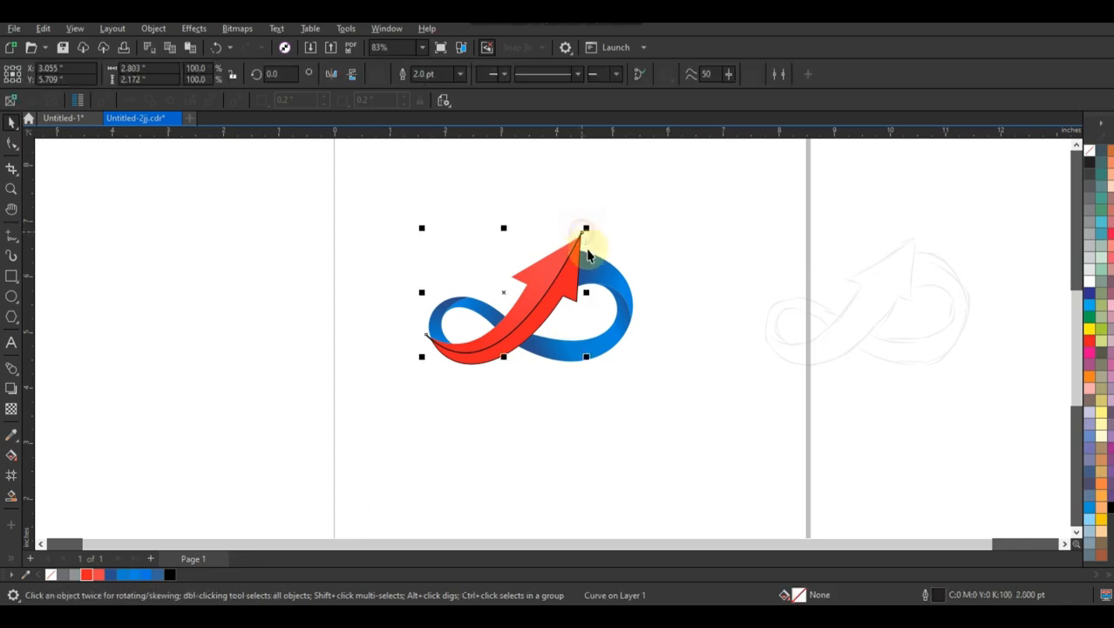
pyautogui.press('Delete')
pyautogui.click(572, 269)
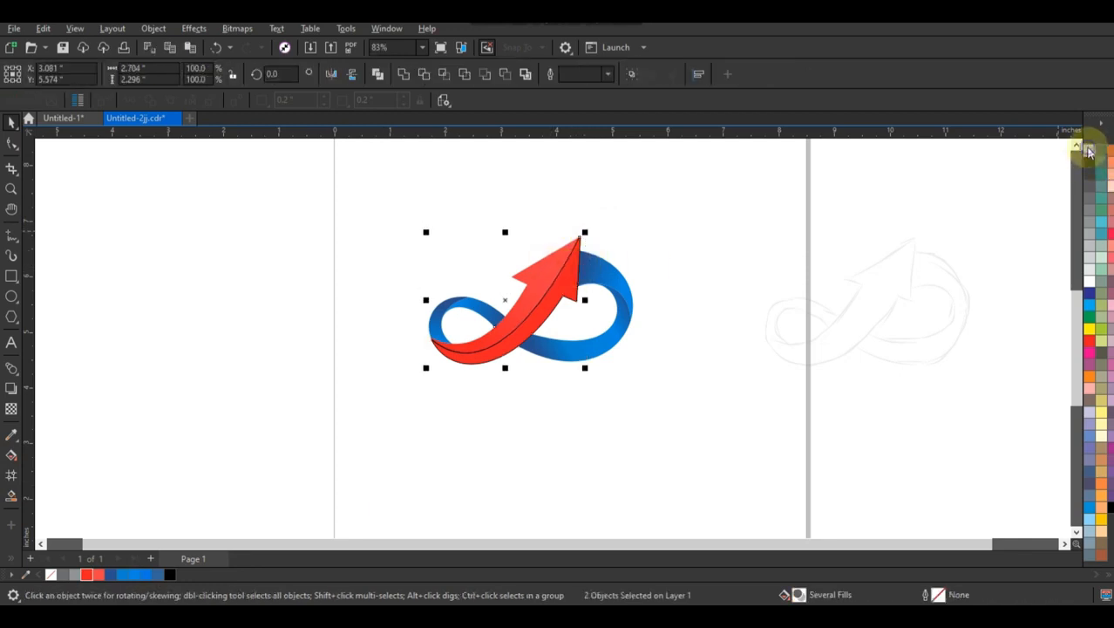
pyautogui.rightClick(1090, 150)
pyautogui.click(670, 251)
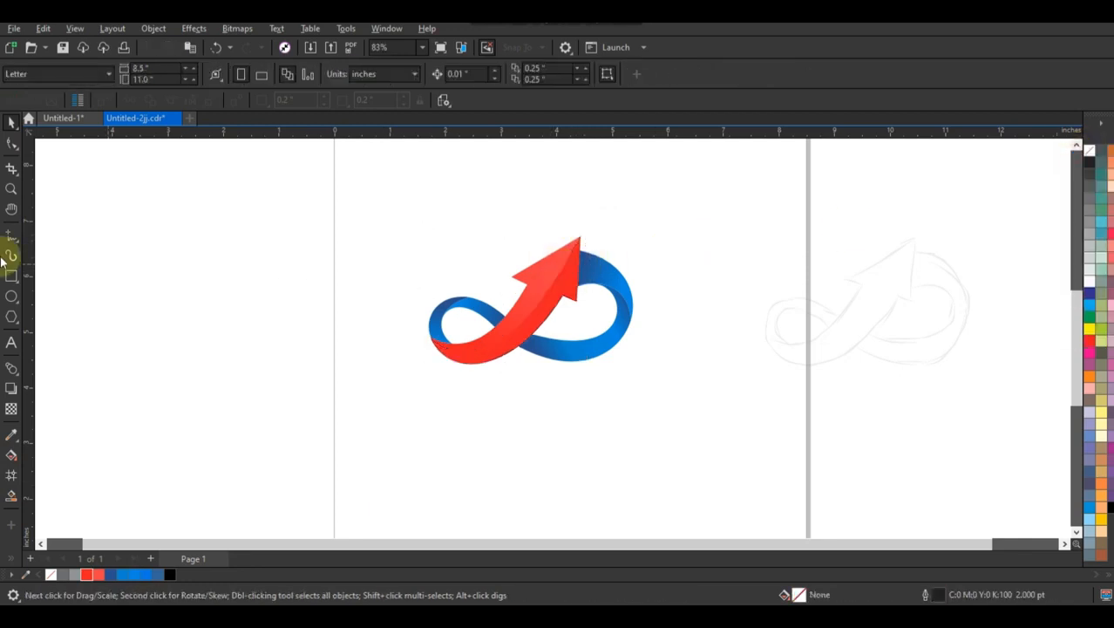
# Step: Apply a linear fountain fill to the arrow's lower half, from red near the arrowhead to lighter red at the bottom of the tail
pyautogui.click(12, 188)
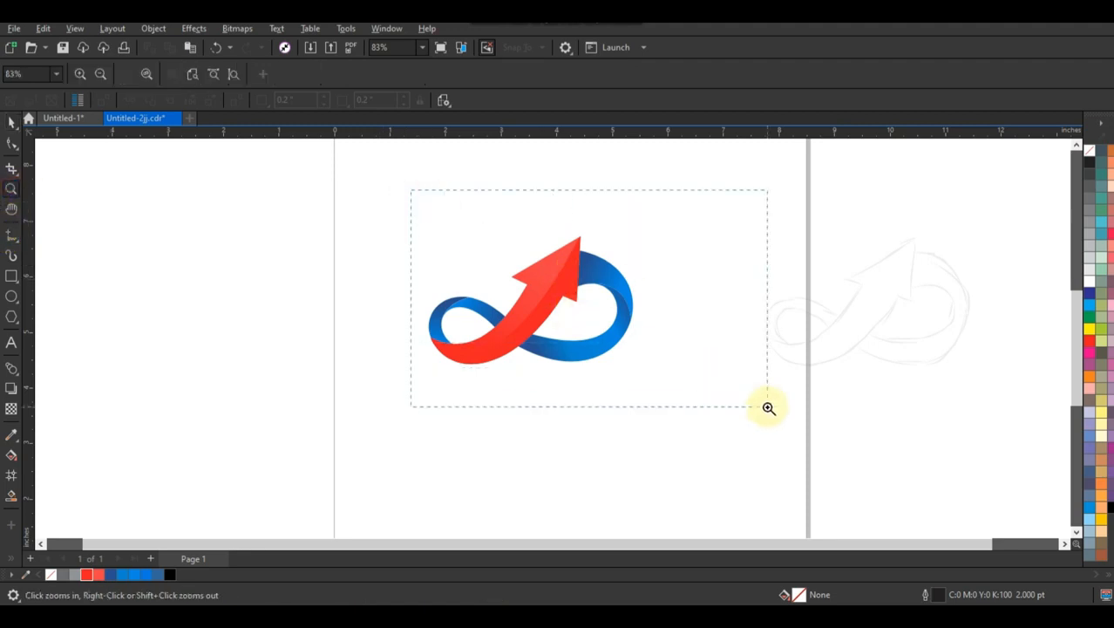
pyautogui.moveTo(768, 407); pyautogui.dragTo(768, 407)
pyautogui.click(11, 122)
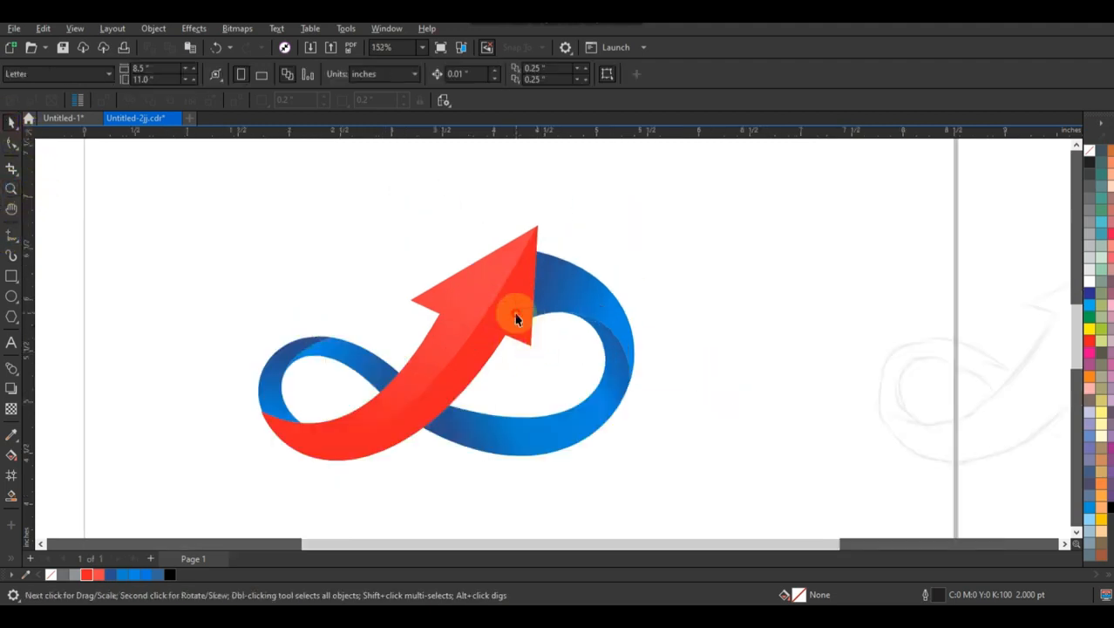
pyautogui.click(516, 319)
pyautogui.press('g')
pyautogui.moveTo(494, 332); pyautogui.dragTo(352, 453)
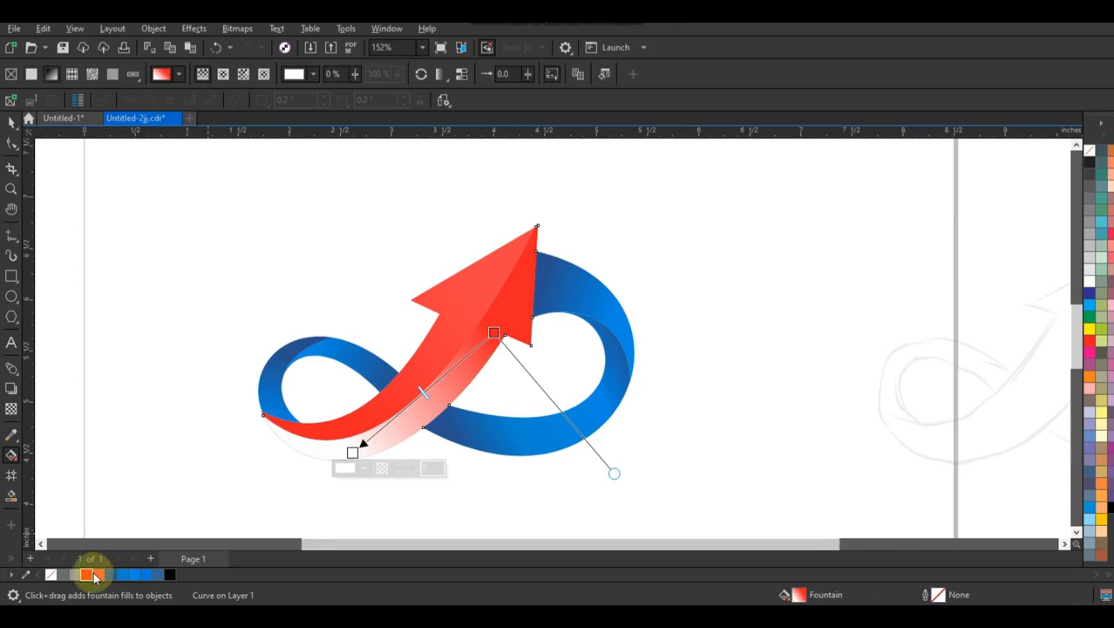
pyautogui.moveTo(94, 577); pyautogui.dragTo(339, 453)
pyautogui.moveTo(493, 331); pyautogui.dragTo(504, 320)
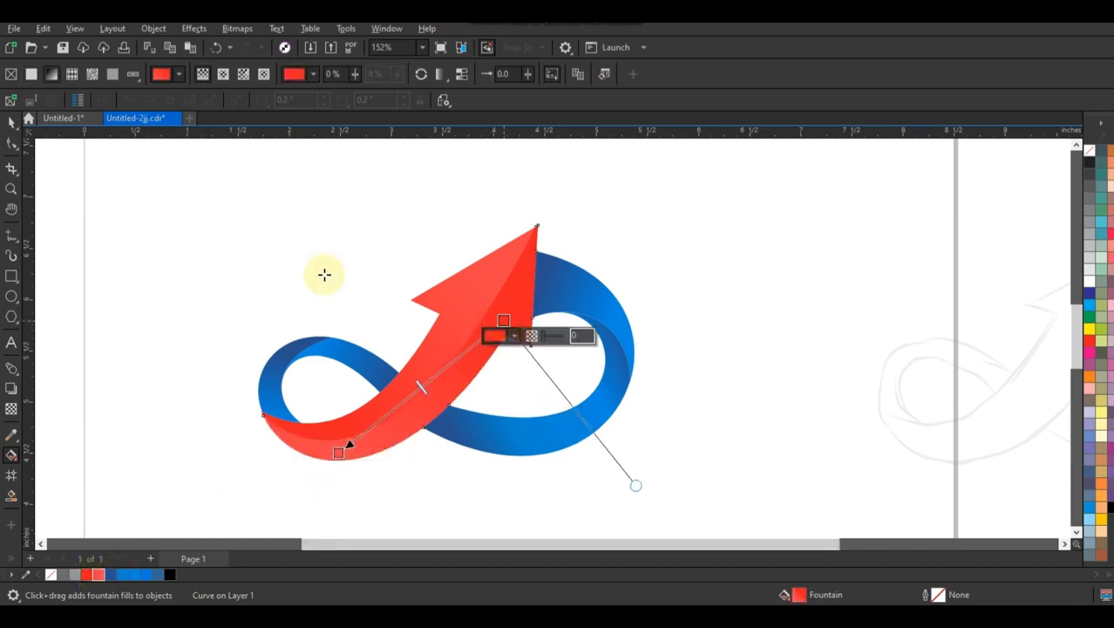
# Step: Move the whole logo about 0.5 inch right and about 0.5 inch up on the page
pyautogui.click(11, 122)
pyautogui.moveTo(144, 190); pyautogui.dragTo(711, 501)
pyautogui.moveTo(599, 304); pyautogui.dragTo(652, 258)
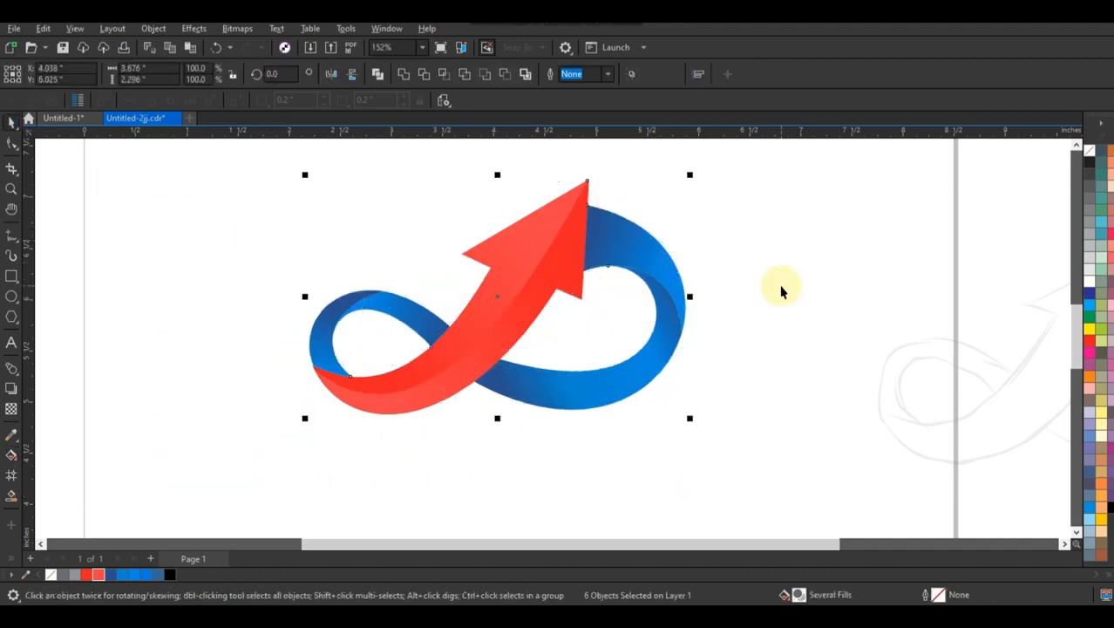
pyautogui.click(781, 322)
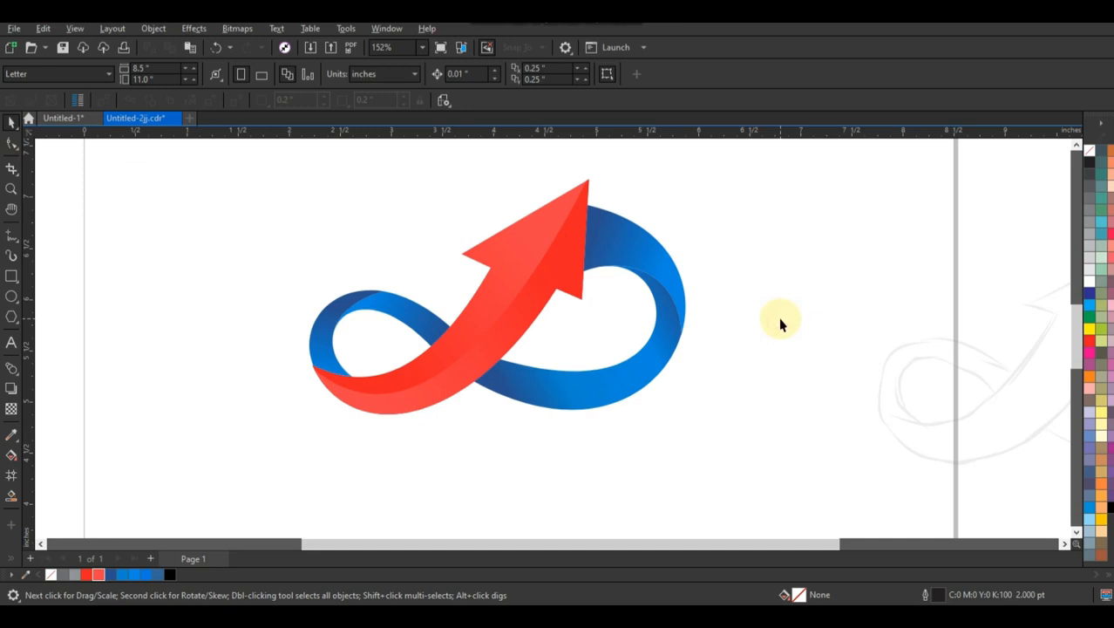
# Step: Delete the faint hand-drawn sketch image beside the finished logo
pyautogui.scroll(-2, 517, 366)
pyautogui.moveTo(951, 497); pyautogui.dragTo(950, 495)
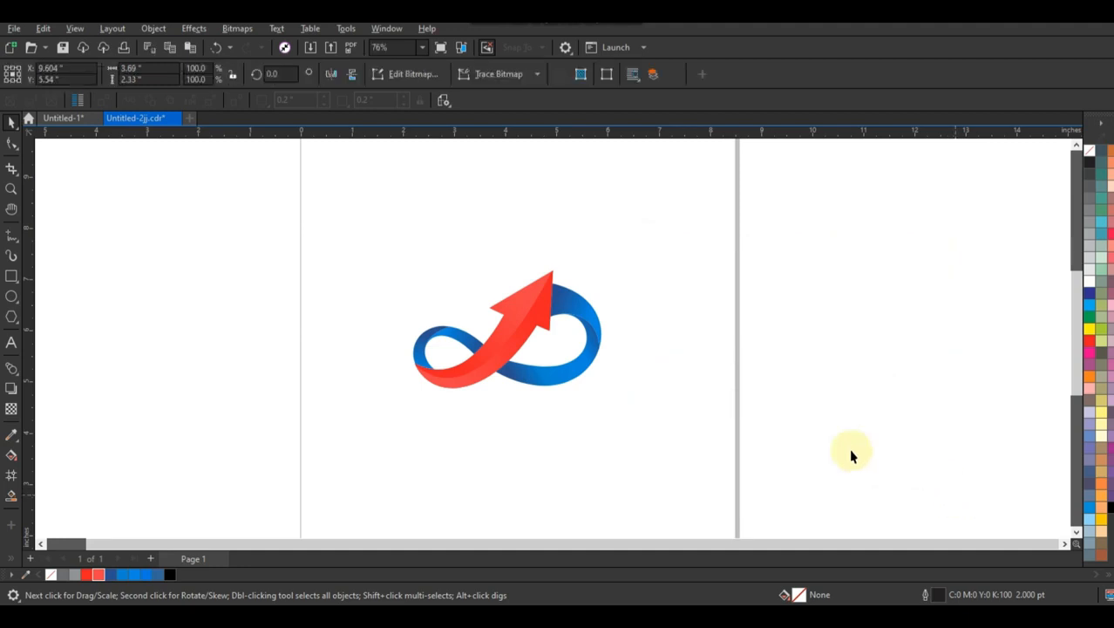
pyautogui.click(845, 448)
pyautogui.click(11, 188)
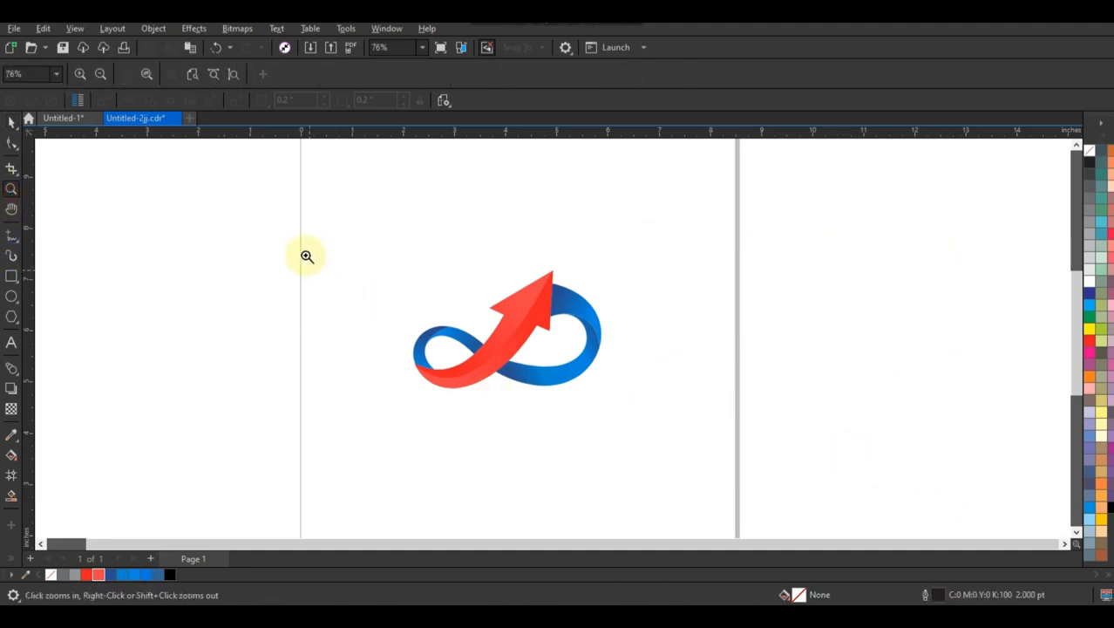
pyautogui.click(697, 452)
pyautogui.moveTo(836, 464); pyautogui.dragTo(205, 170)
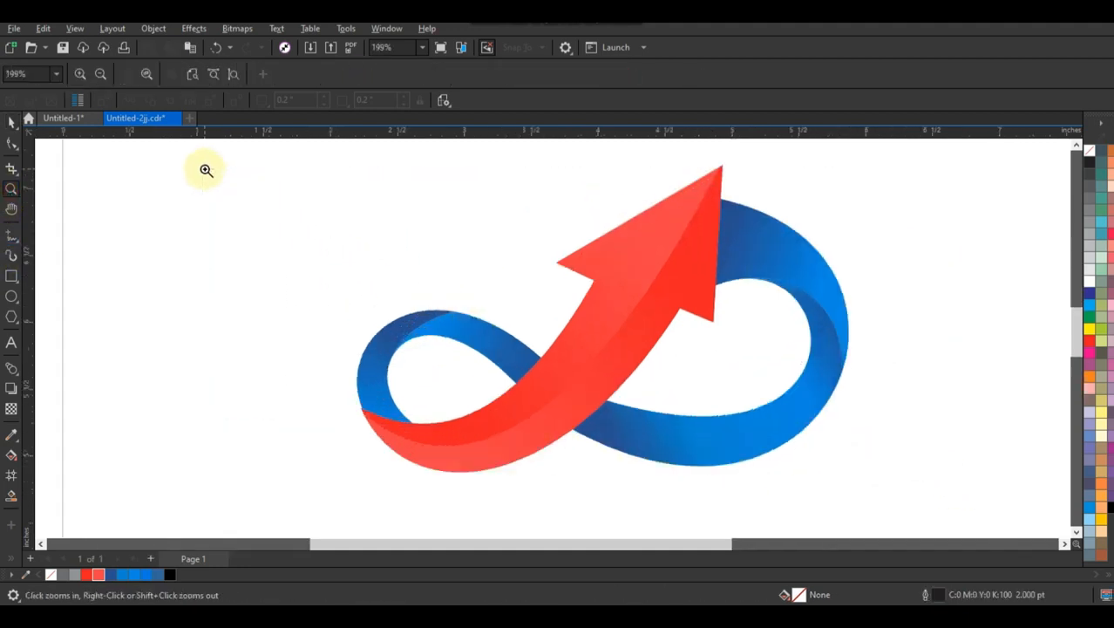